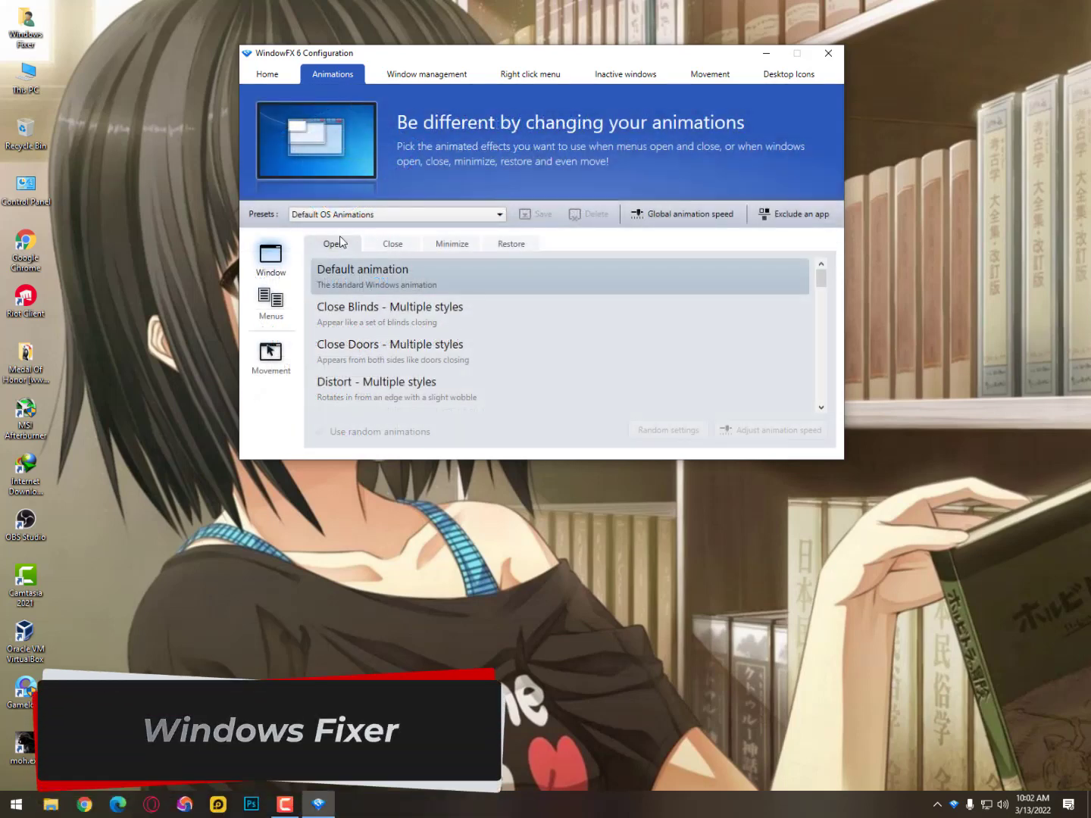
- Apply the 'Flow to and from a point' preset from the animation Presets list
click(501, 216)
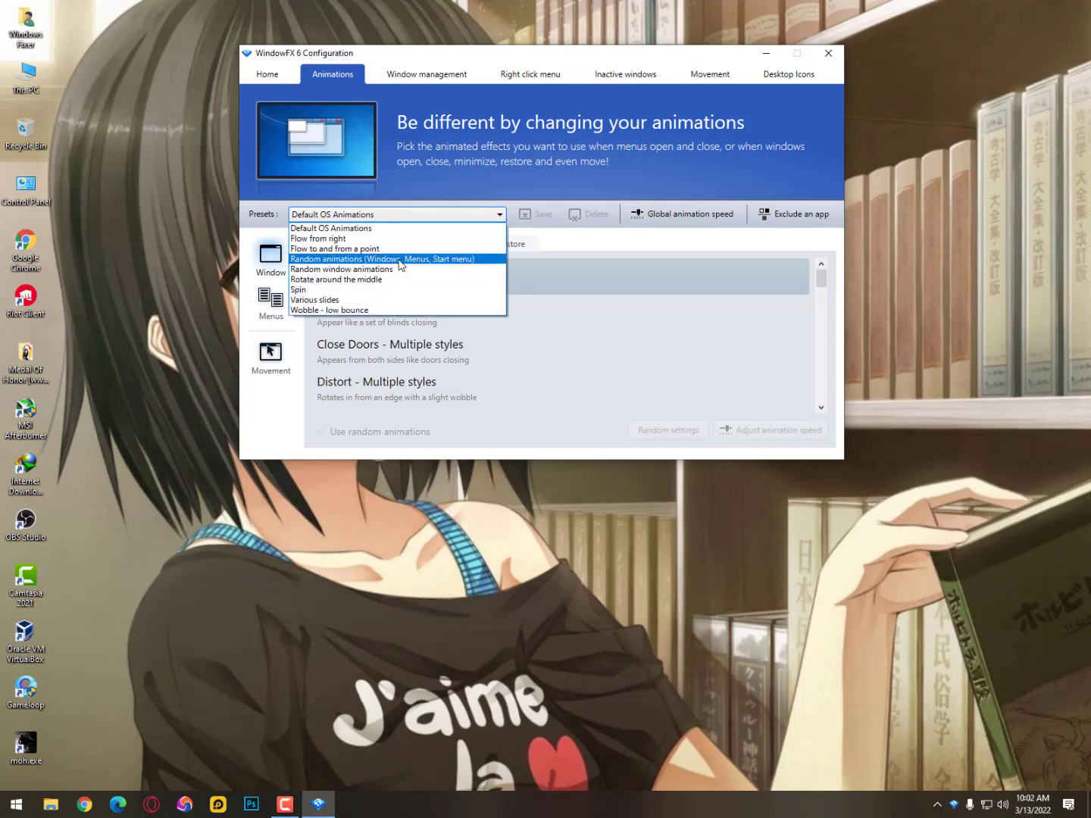
click(378, 253)
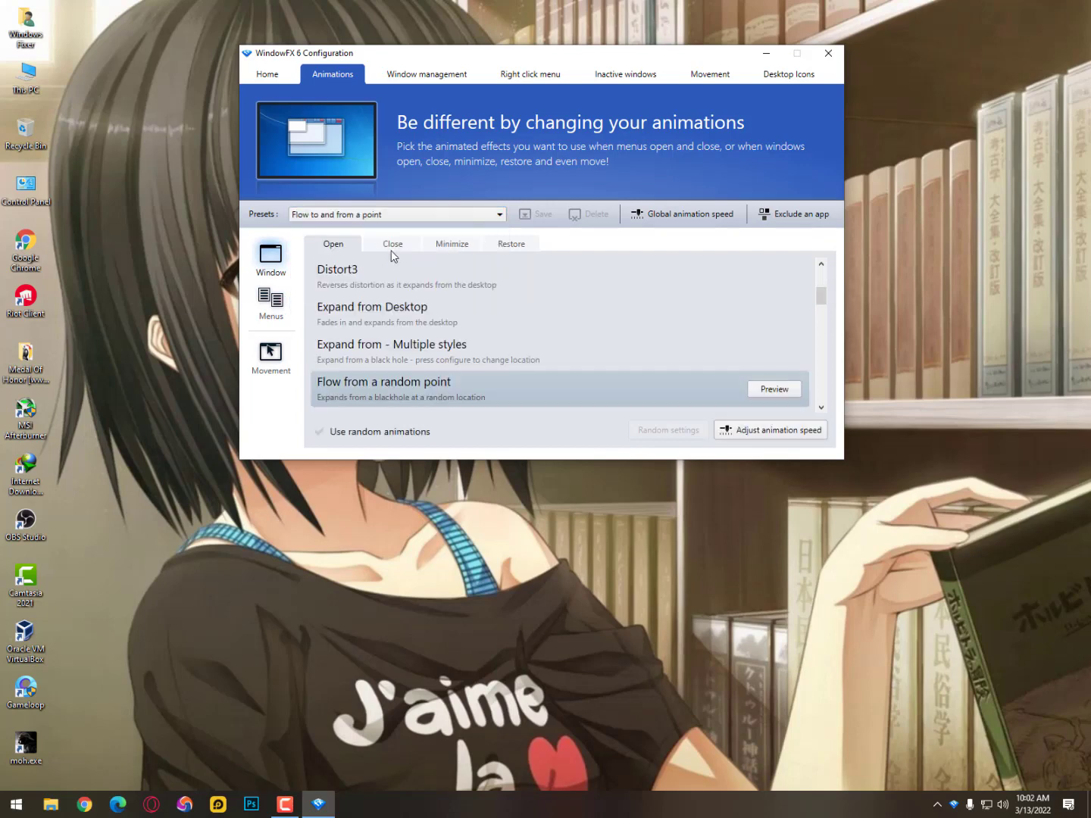
right_click(180, 199)
click(212, 245)
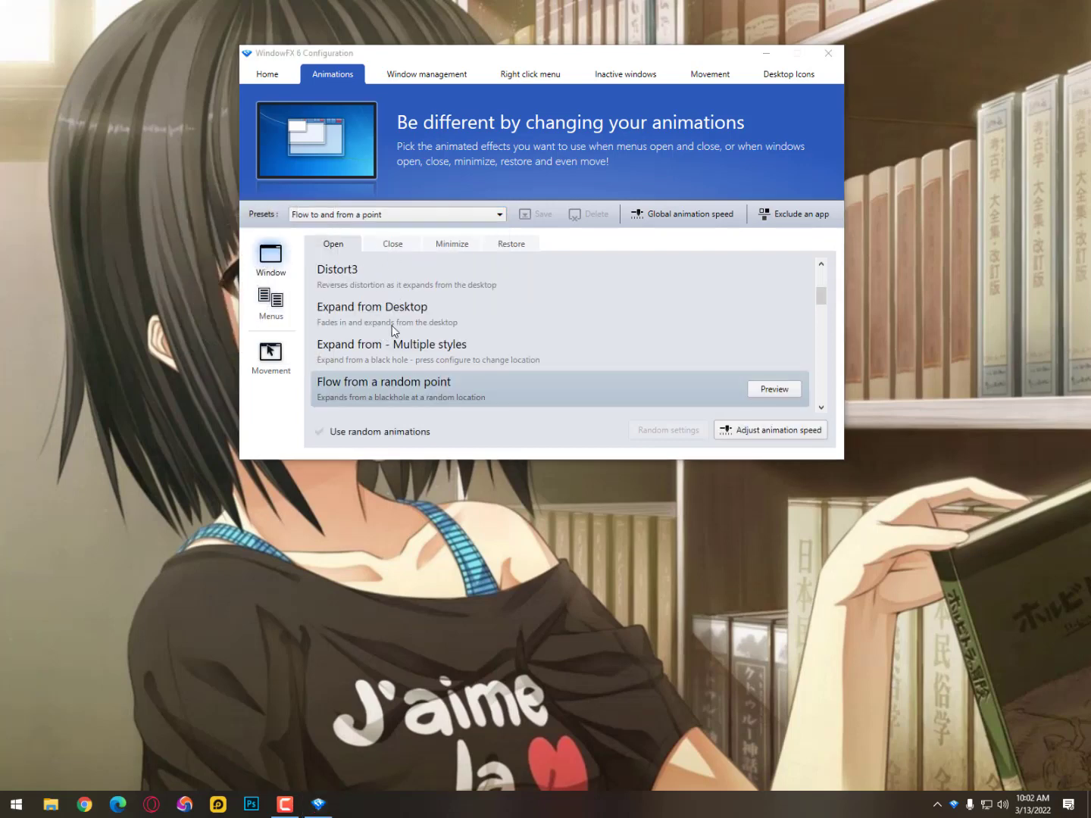
right_click(132, 221)
click(219, 262)
right_click(106, 232)
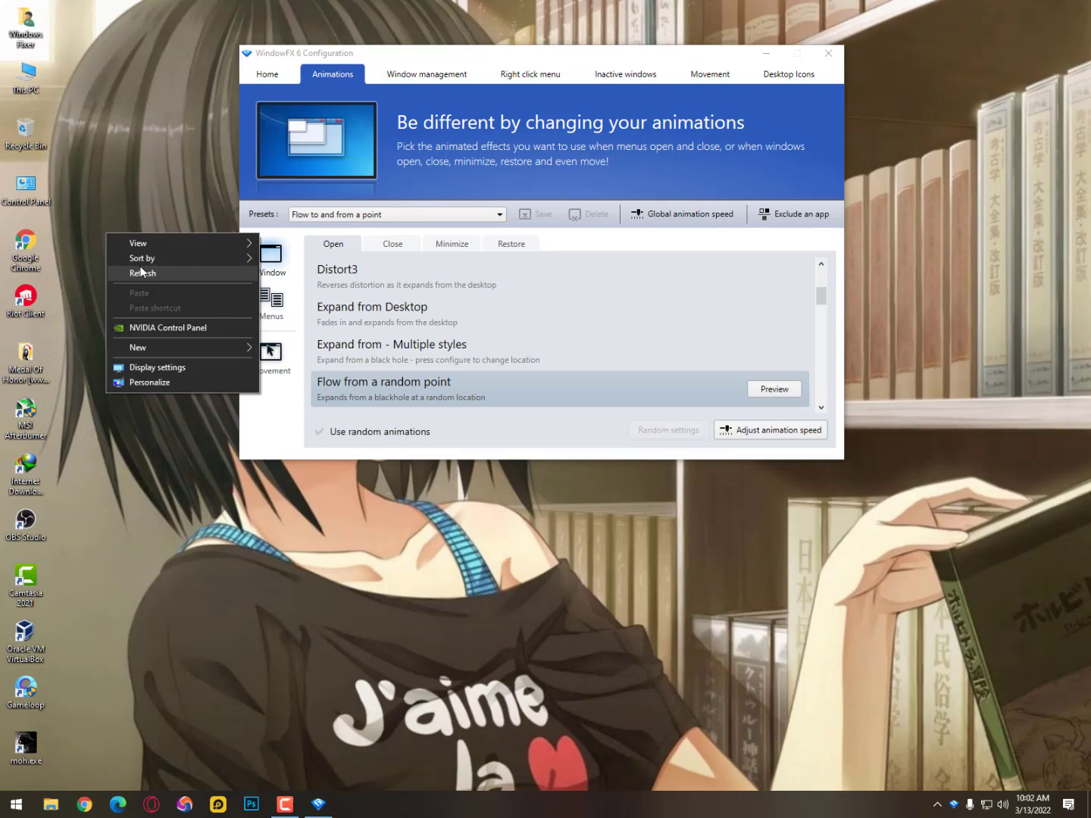
click(139, 271)
double_click(30, 84)
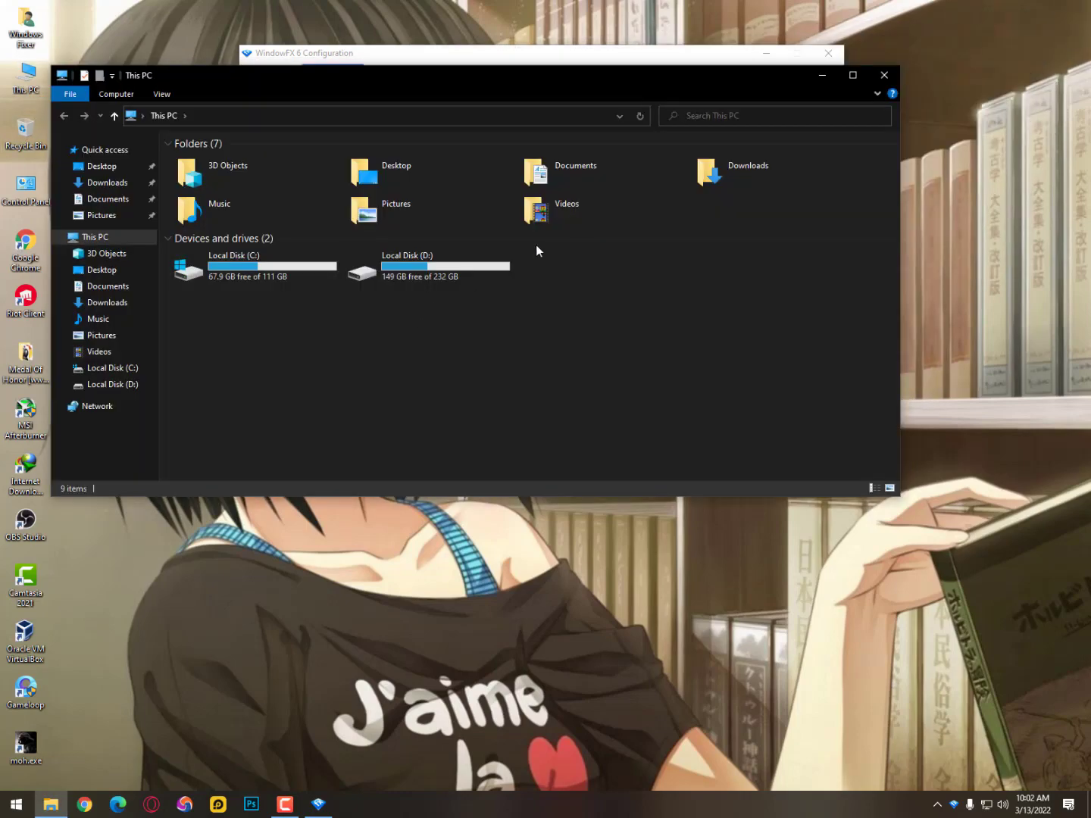
click(870, 82)
double_click(47, 84)
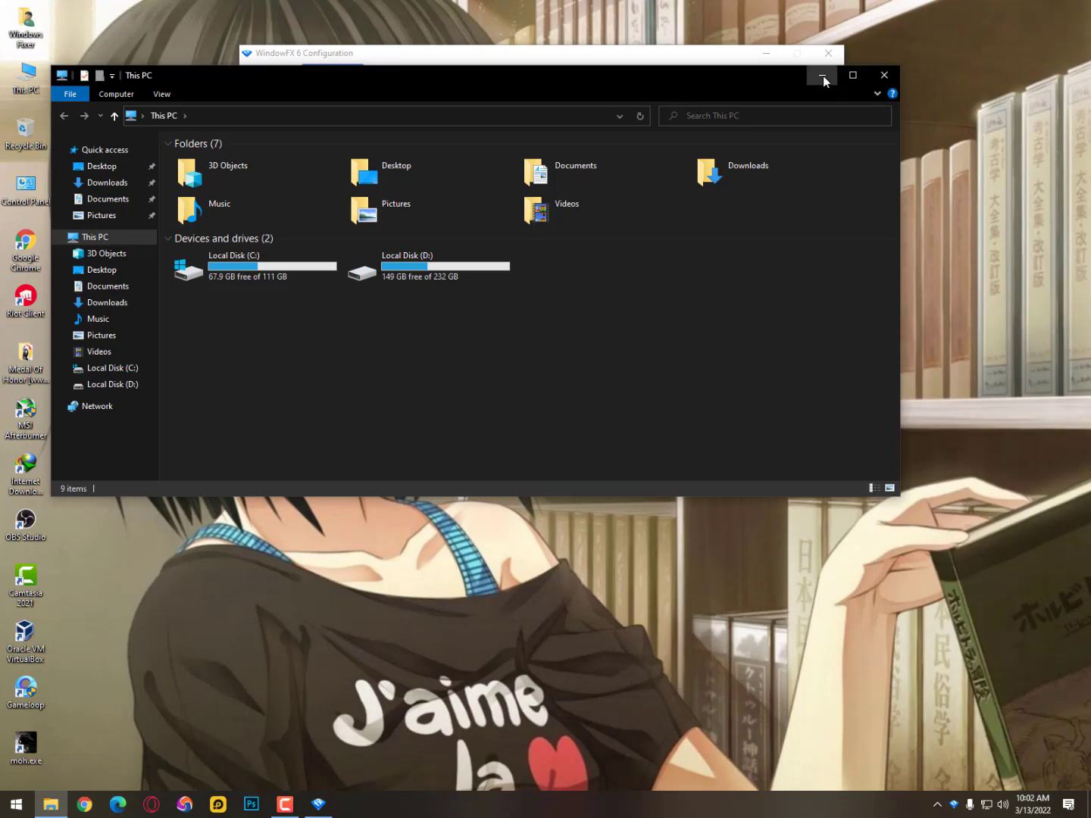
click(821, 75)
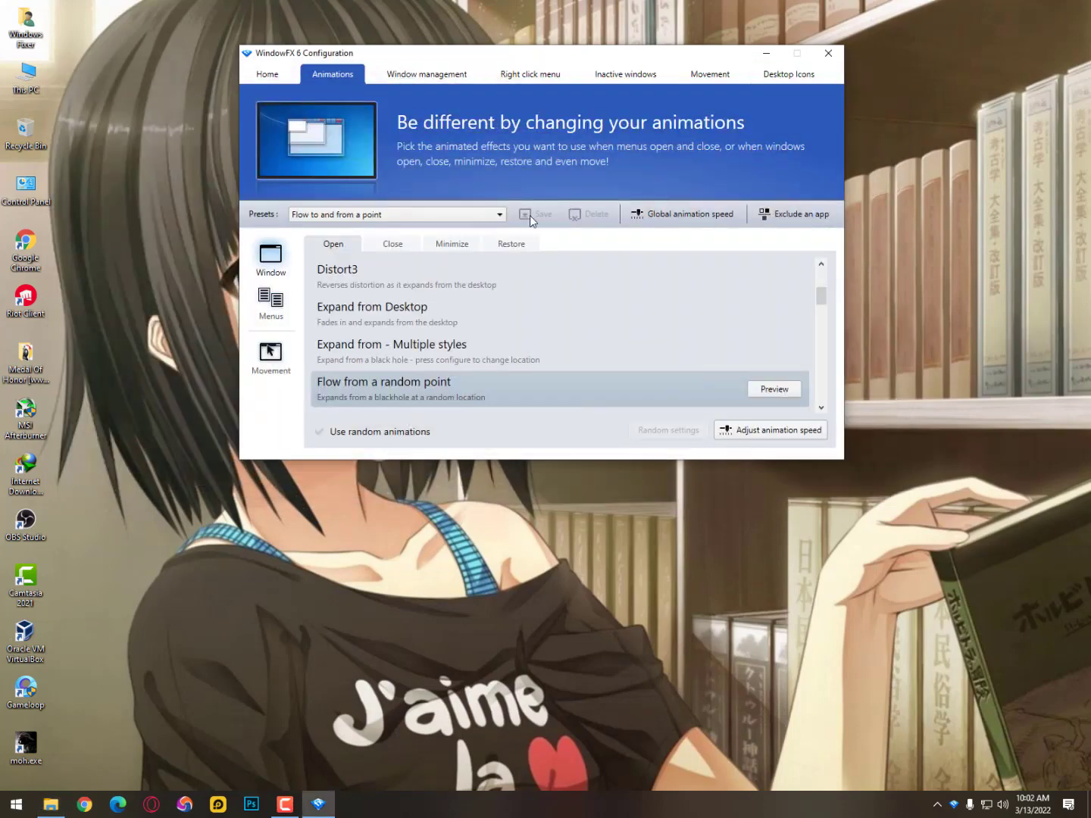
double_click(31, 80)
double_click(26, 24)
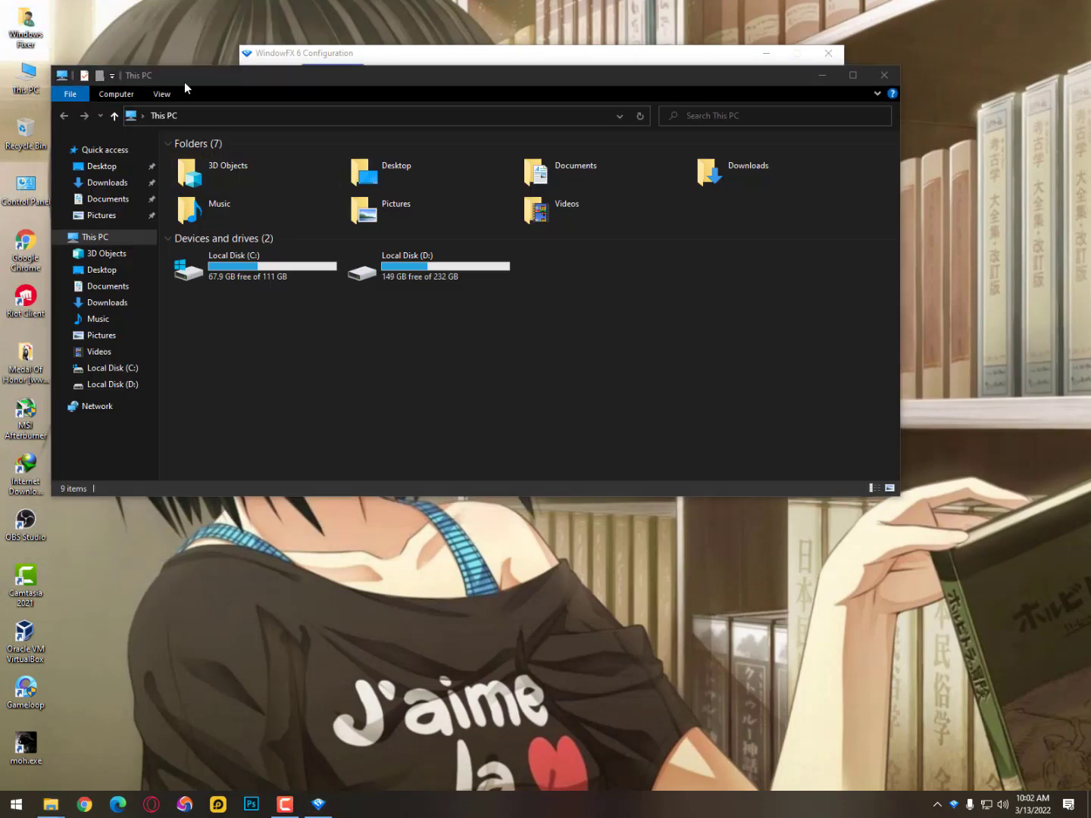
click(840, 95)
click(821, 75)
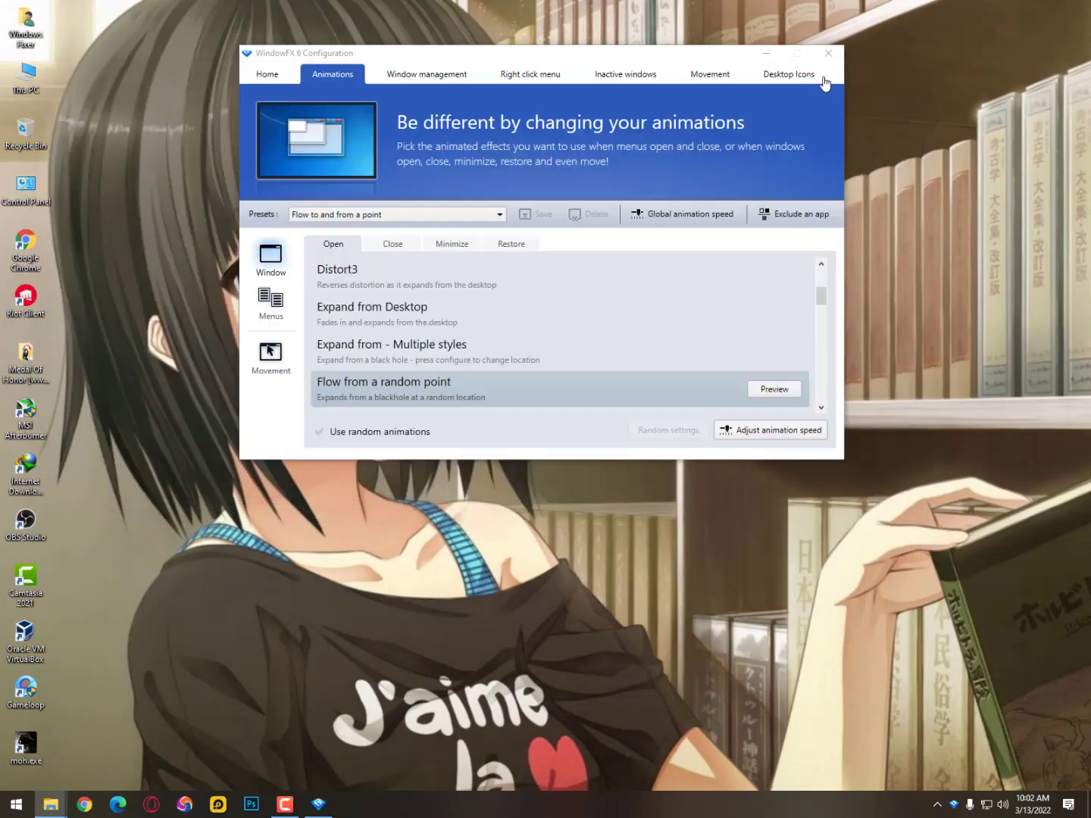
scroll(407, 331, down, 1)
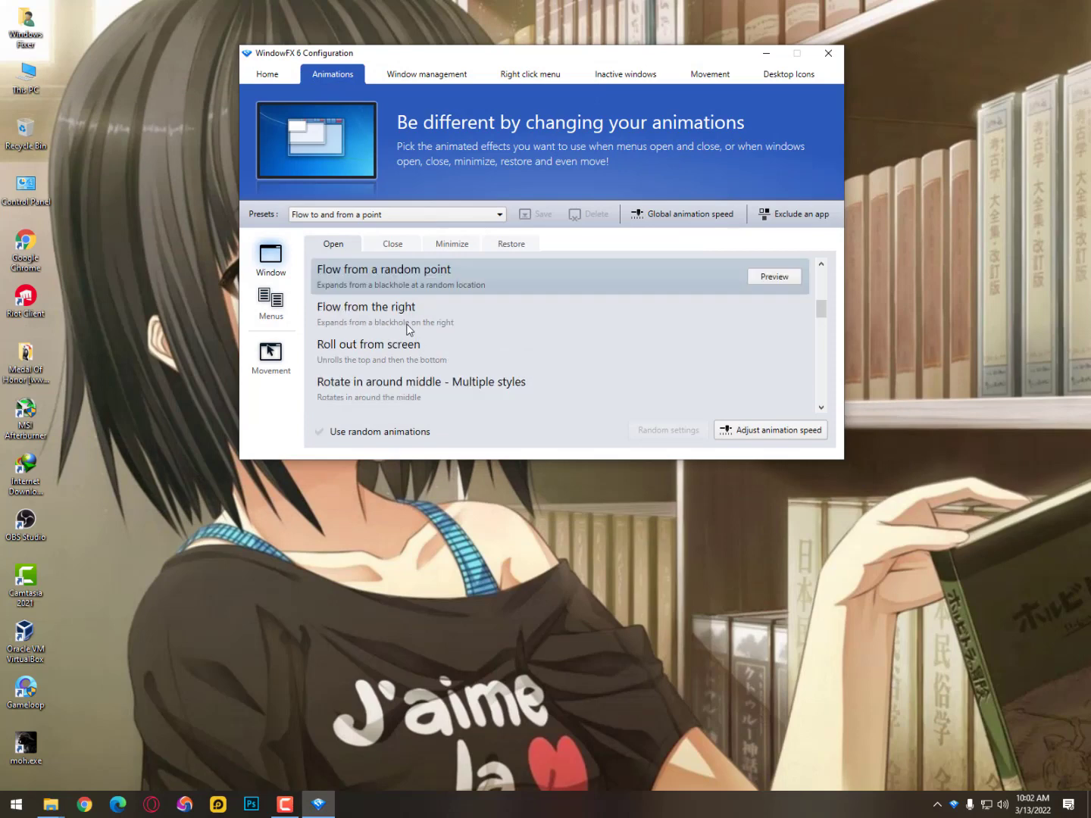
- Select the Close Blinds menu animation and pick the Spin preset
click(270, 299)
click(375, 308)
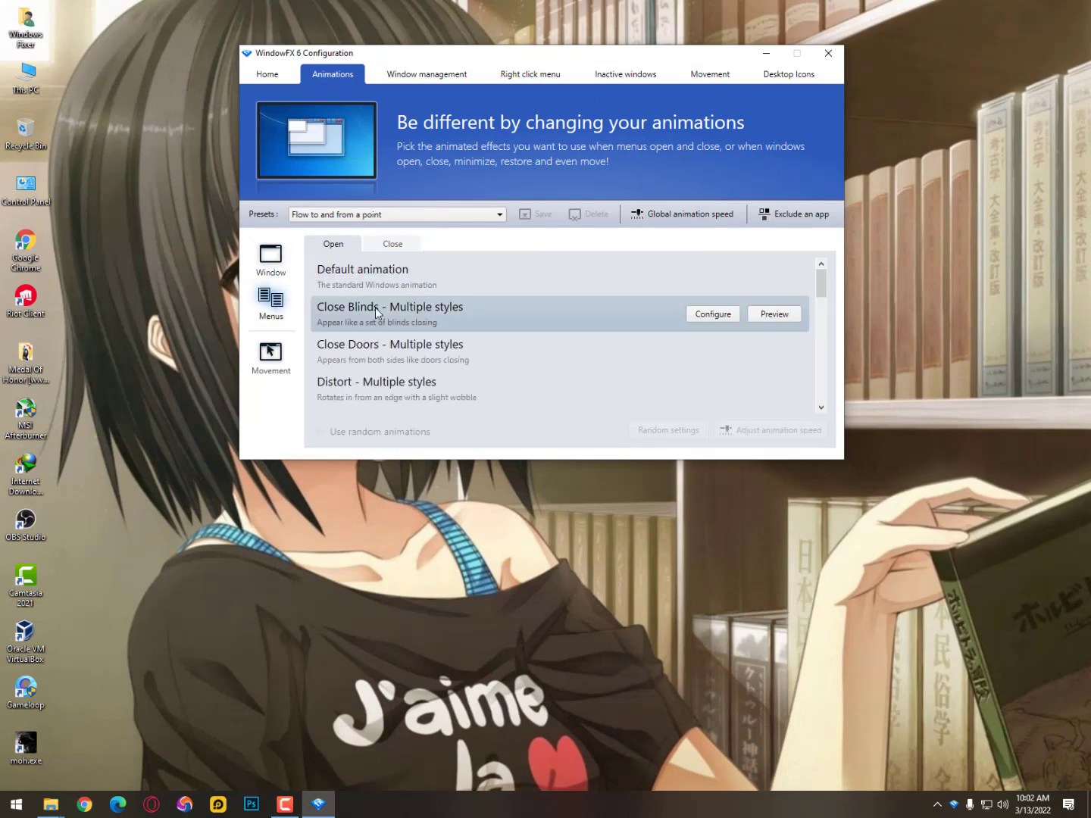
click(480, 214)
click(424, 296)
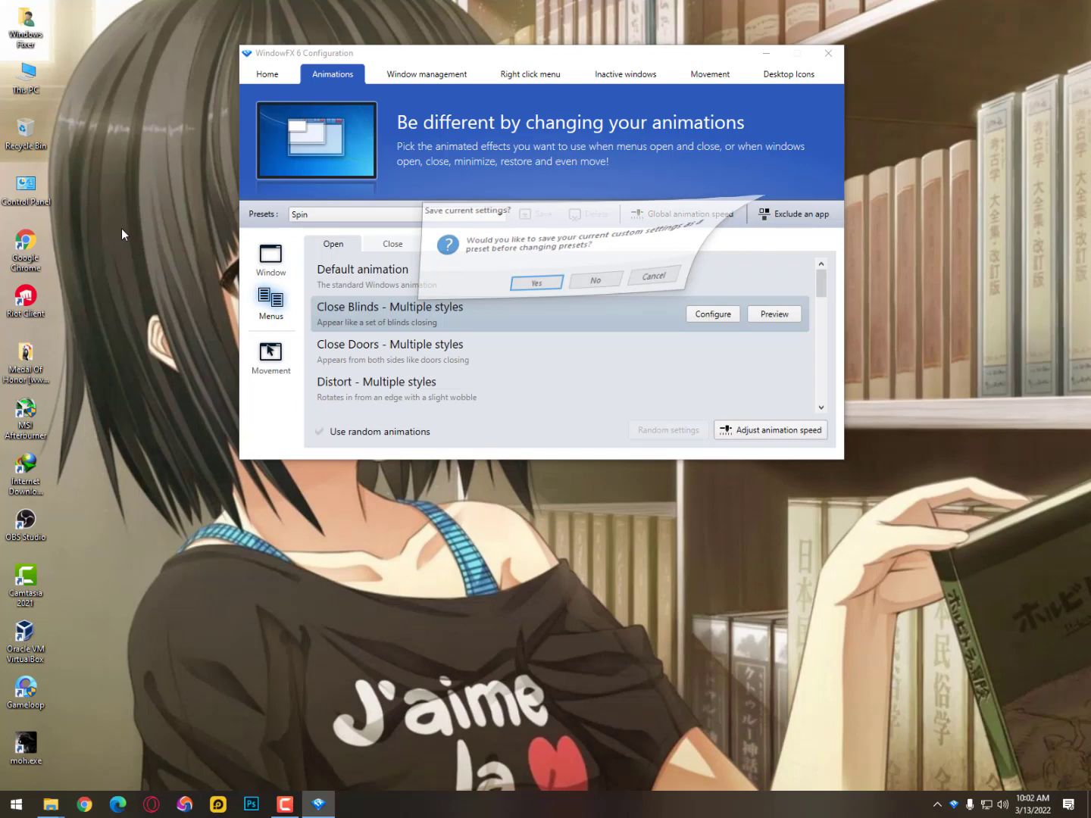
- Refresh the desktop twice to preview, then decline saving the current custom settings
right_click(122, 229)
click(160, 273)
right_click(110, 252)
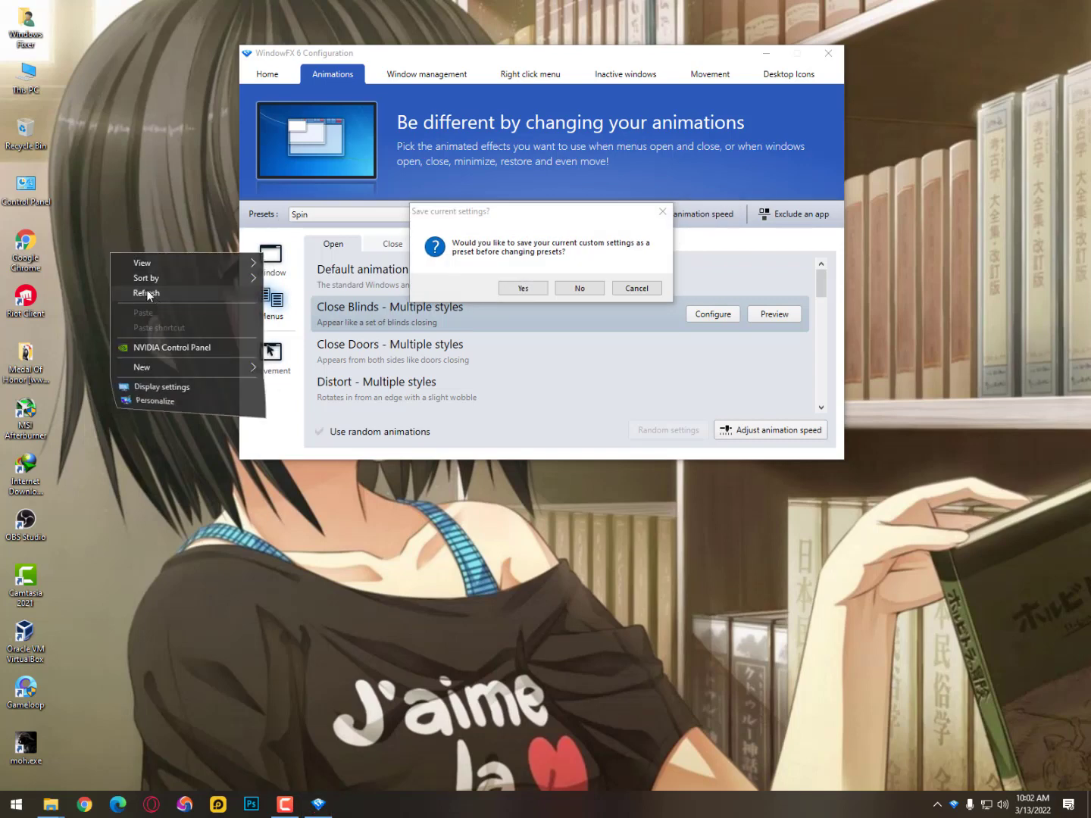
click(155, 296)
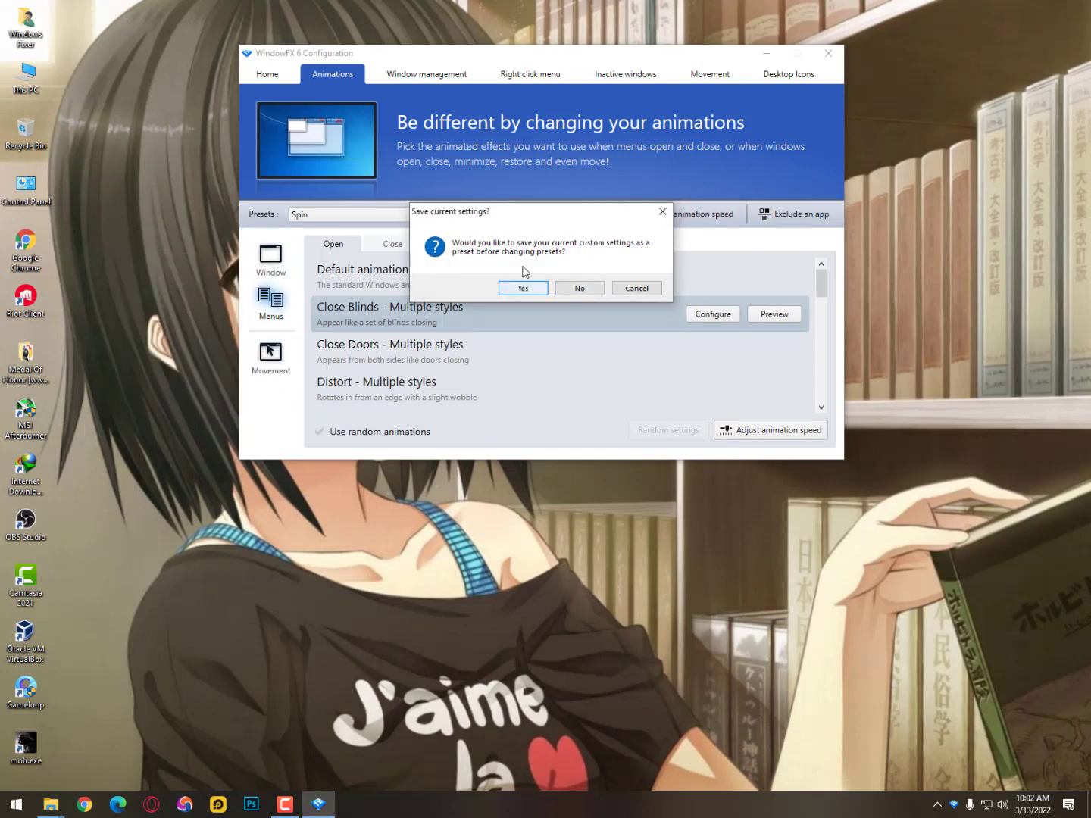
click(578, 288)
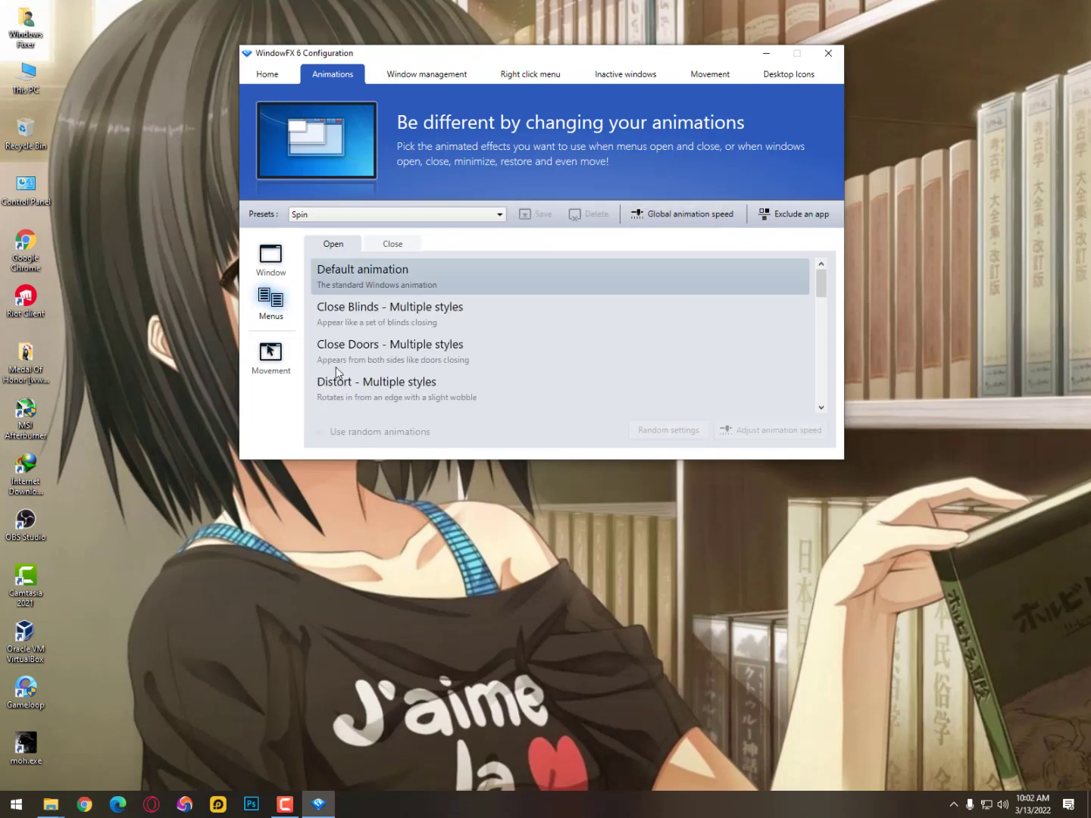
- Refresh the desktop twice and keep the Distort animation on the left edge
right_click(139, 279)
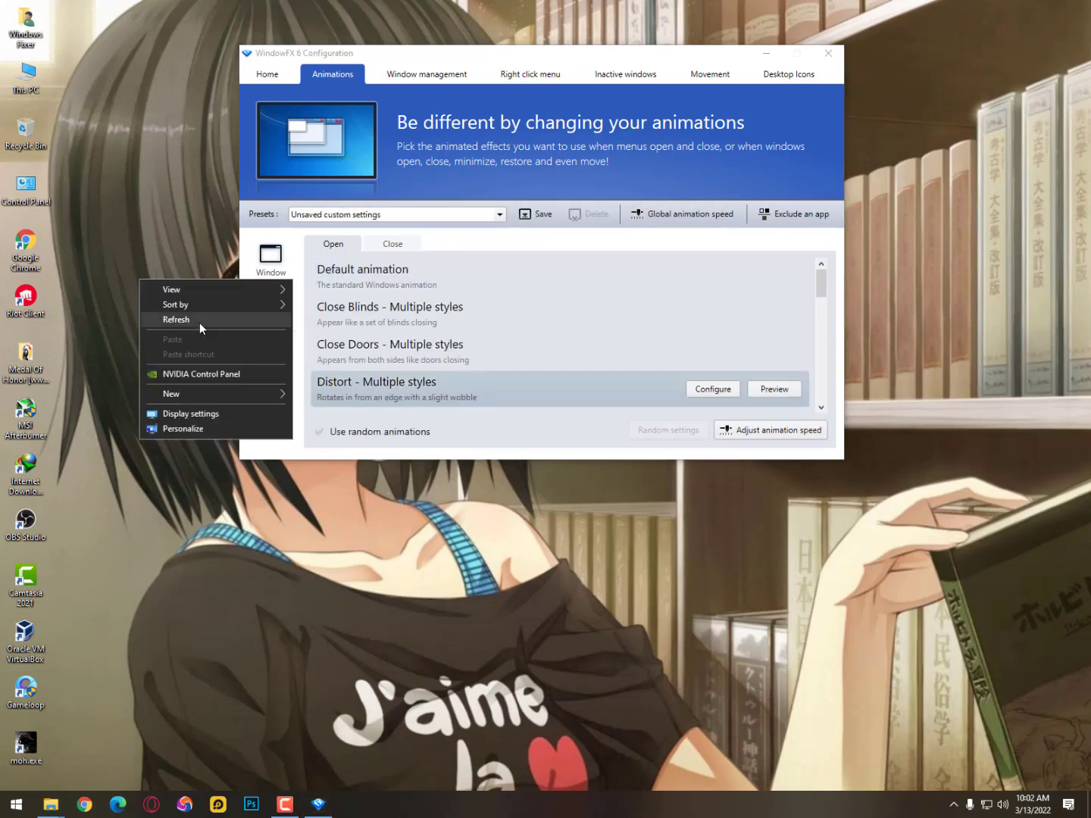
click(200, 320)
right_click(101, 287)
click(148, 331)
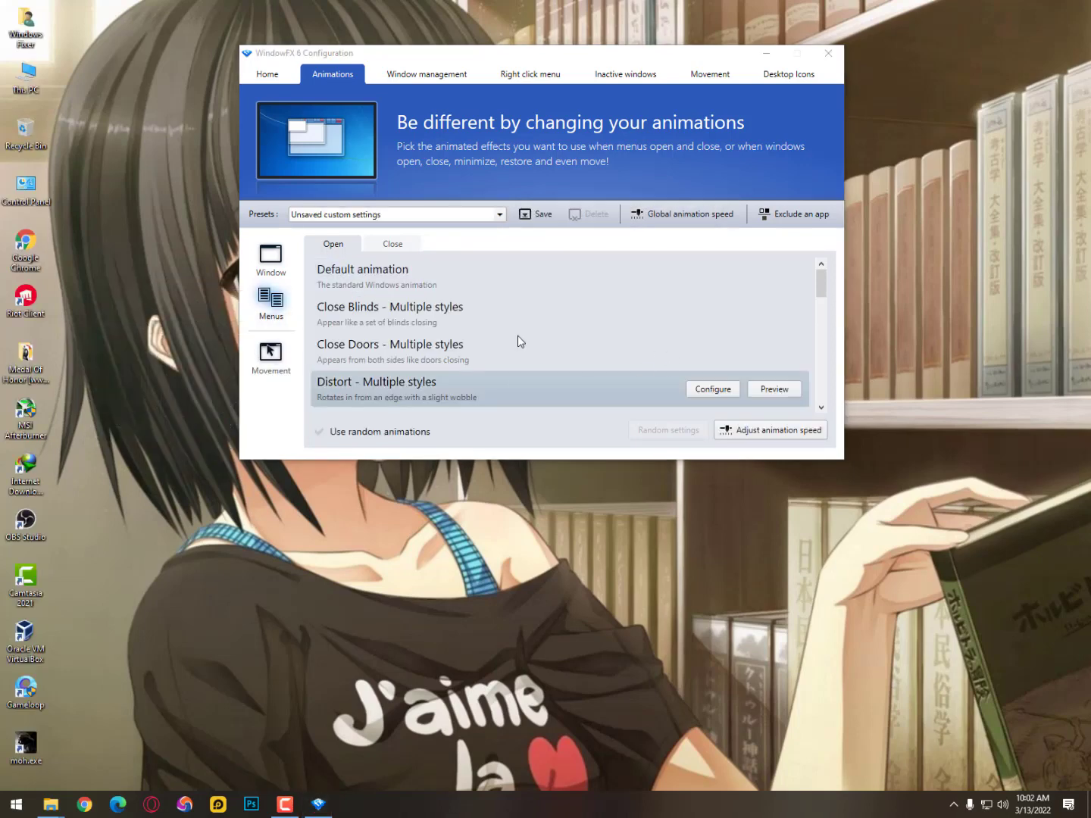
click(710, 390)
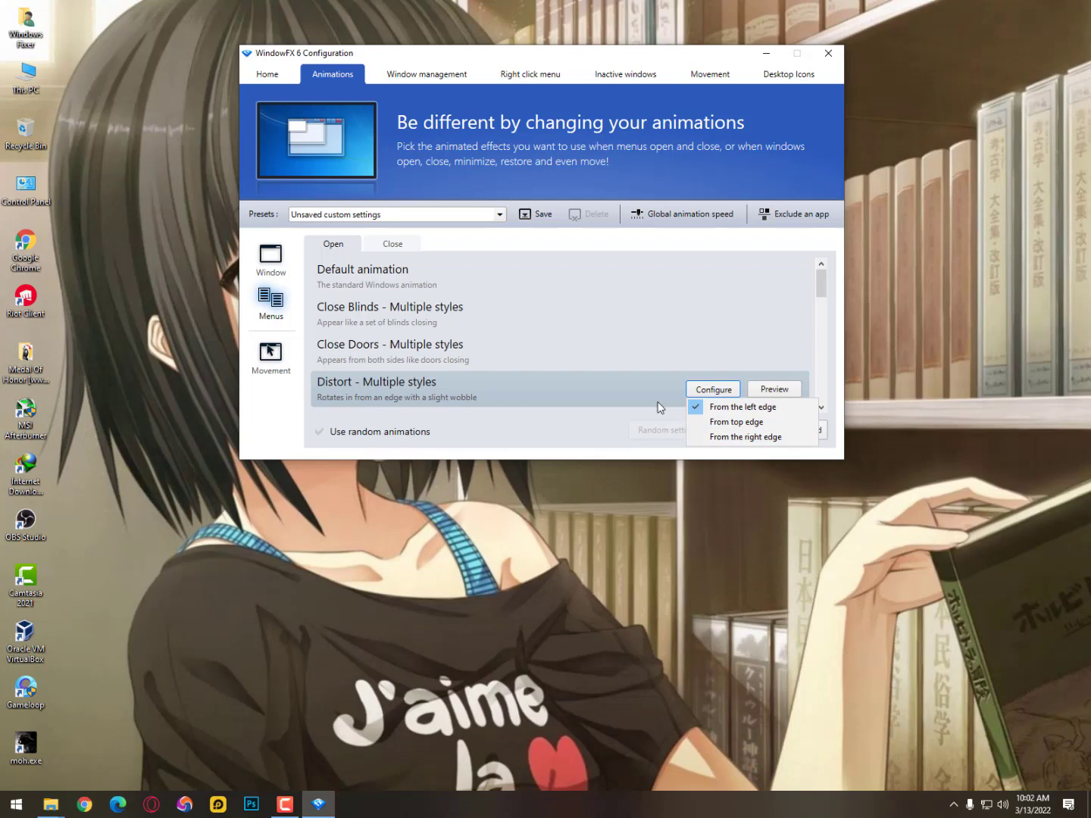
click(508, 395)
- Preview Distort, choose Distort3 for menus, and test it on the desktop menu three times
scroll(511, 356, down, 3)
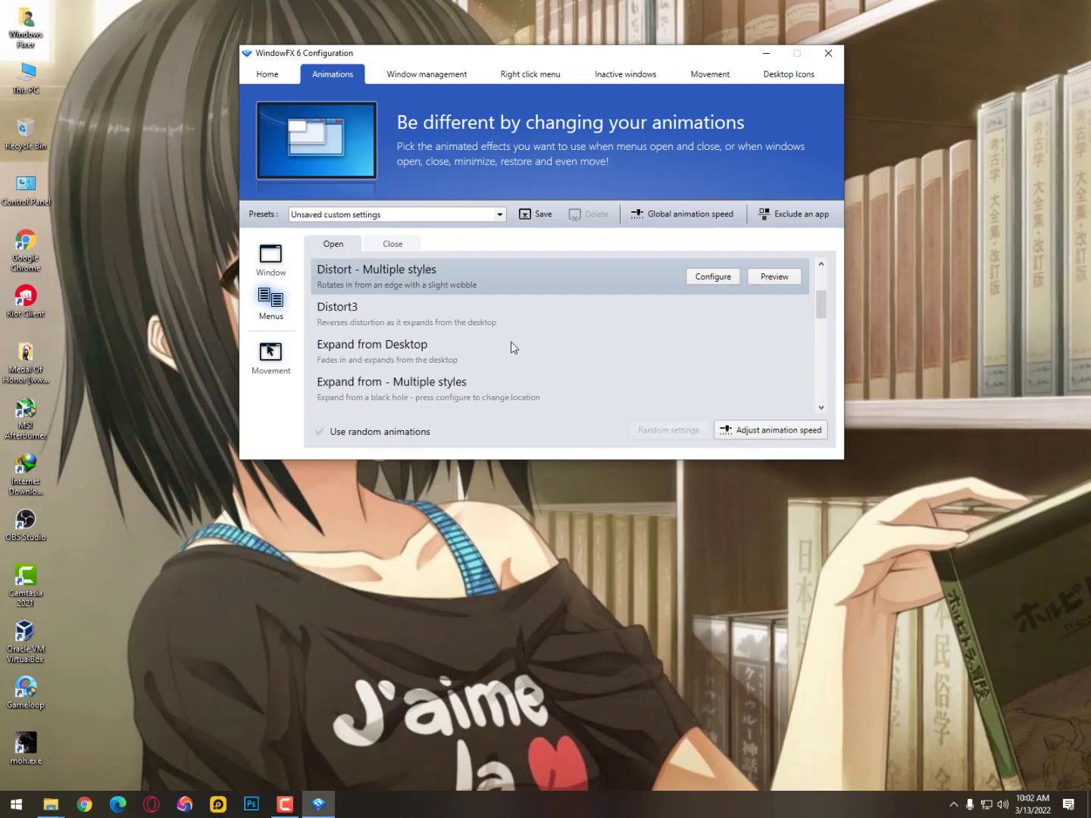
click(768, 282)
click(777, 316)
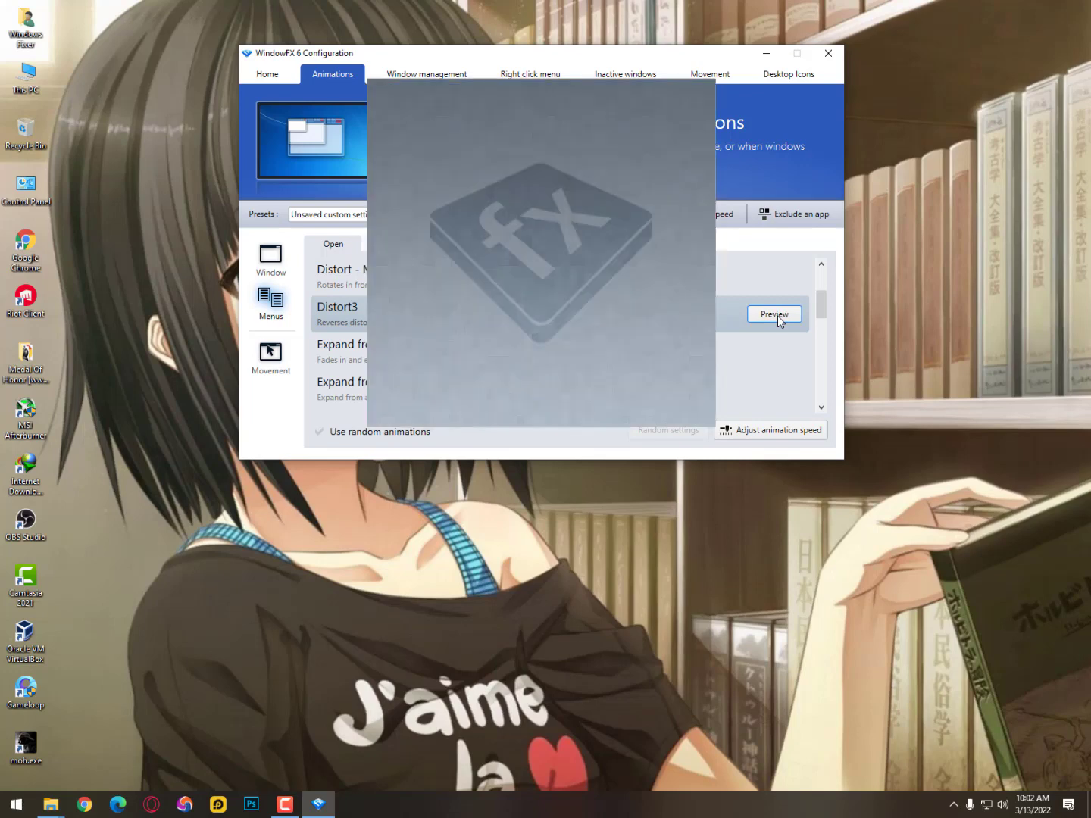
right_click(103, 332)
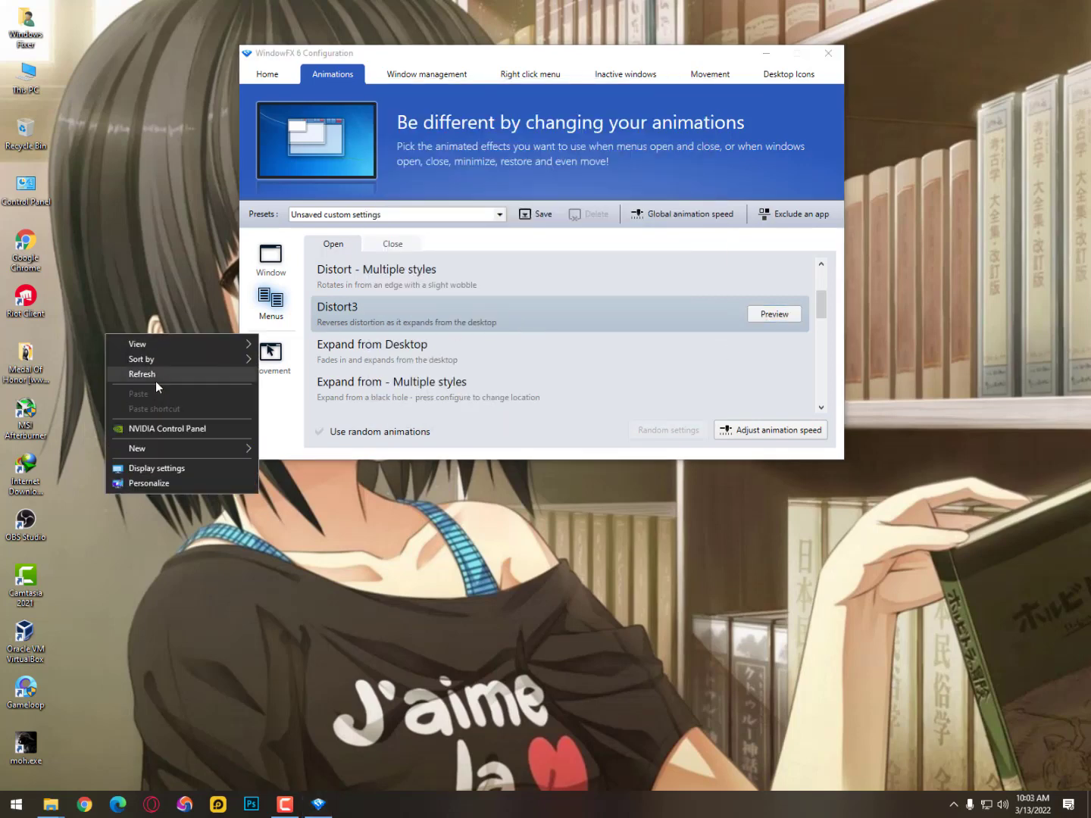
click(156, 378)
right_click(100, 358)
click(154, 396)
right_click(113, 370)
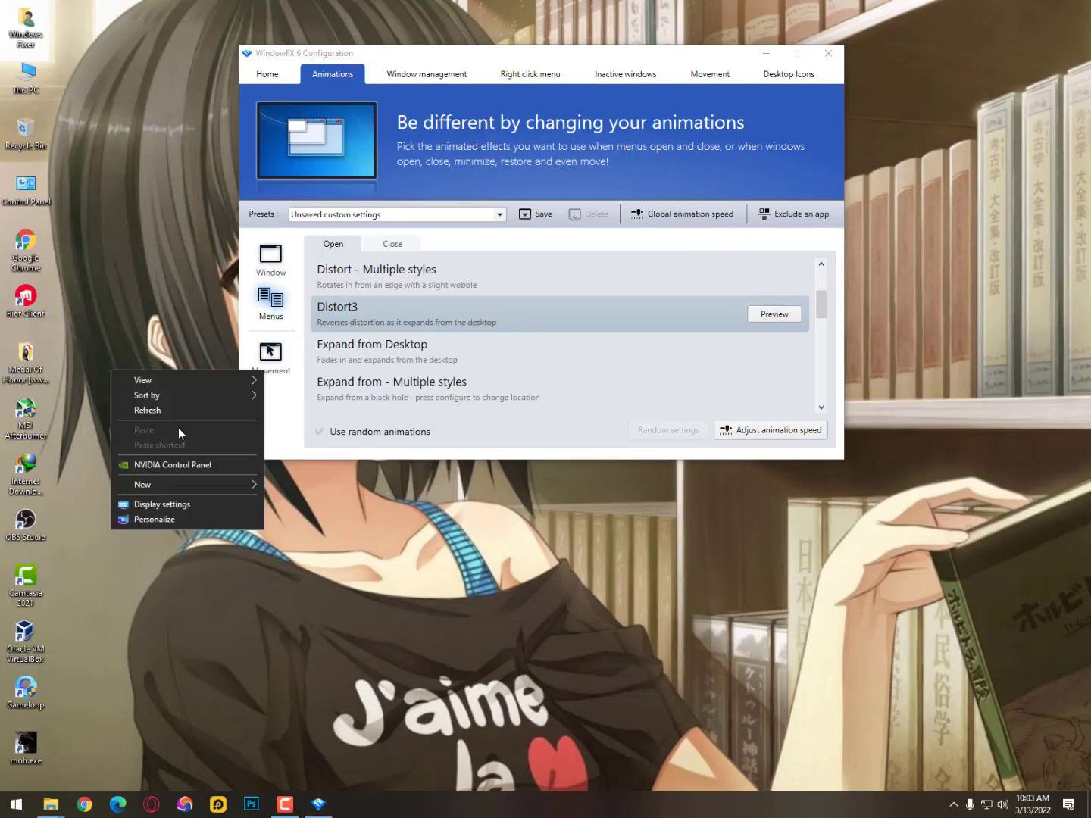
click(199, 412)
- Lengthen the menu animation duration with the speed slider and test it on the desktop menu
scroll(595, 364, down, 5)
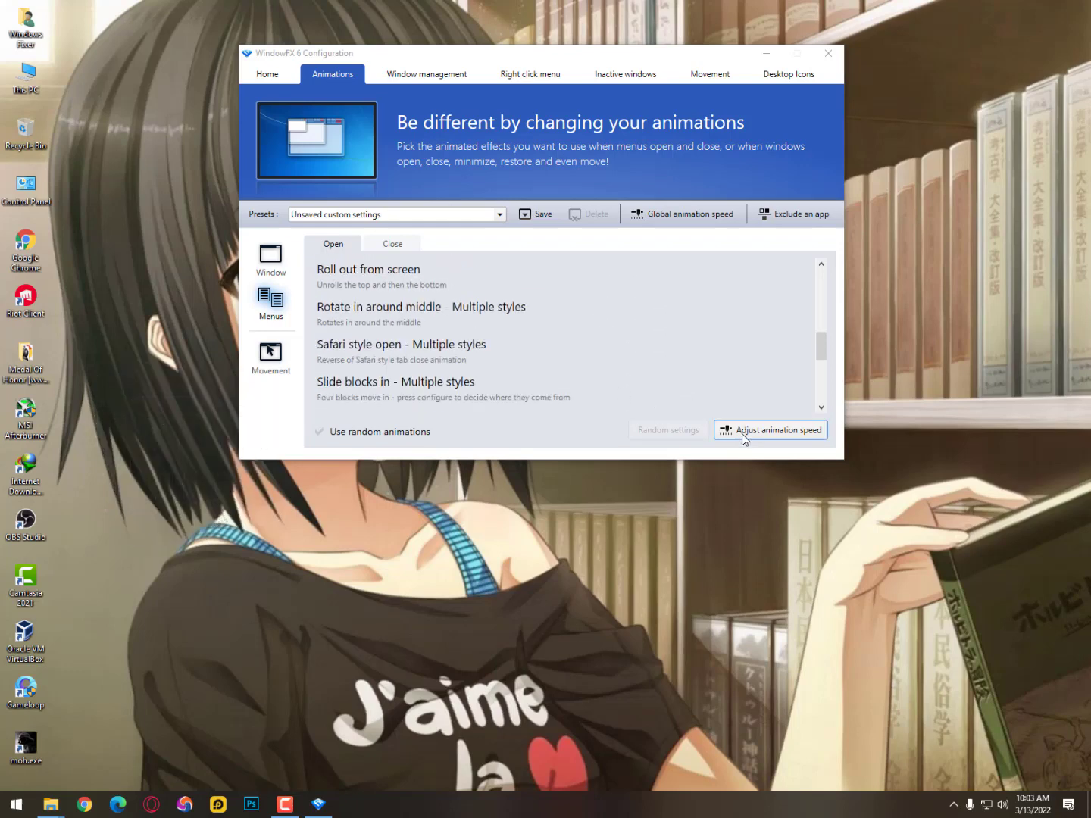
click(780, 432)
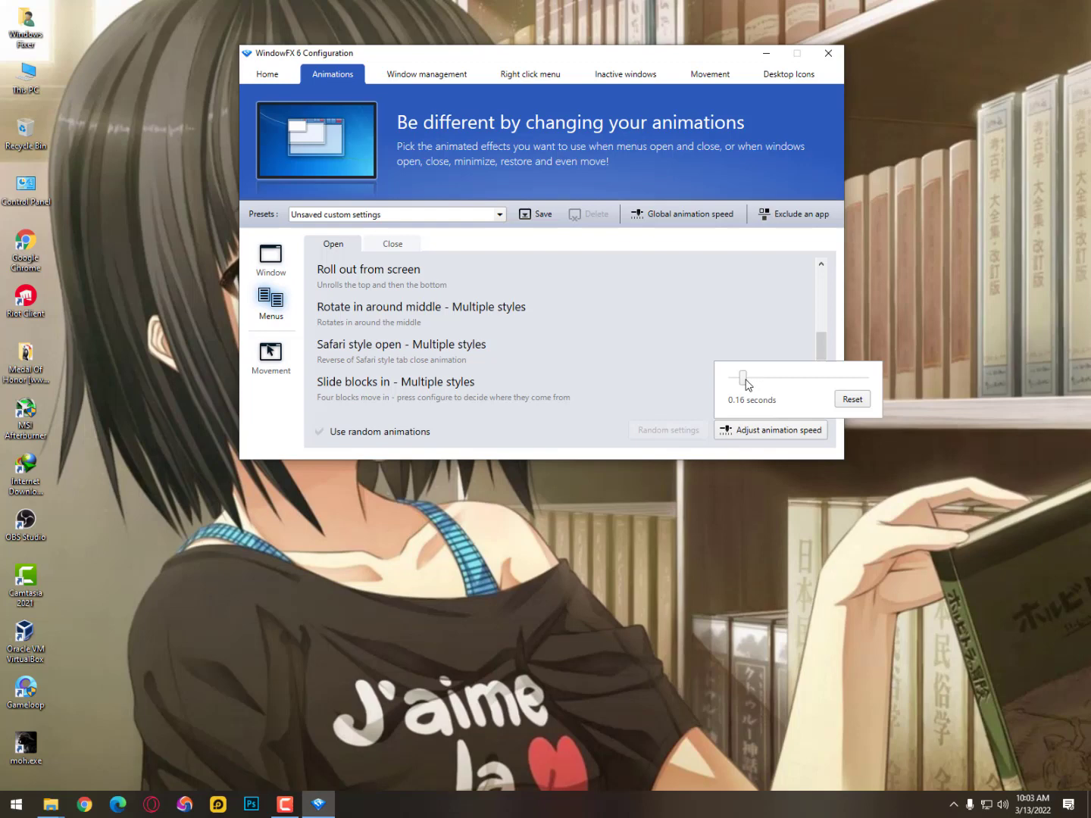
drag(746, 377, 842, 384)
right_click(149, 311)
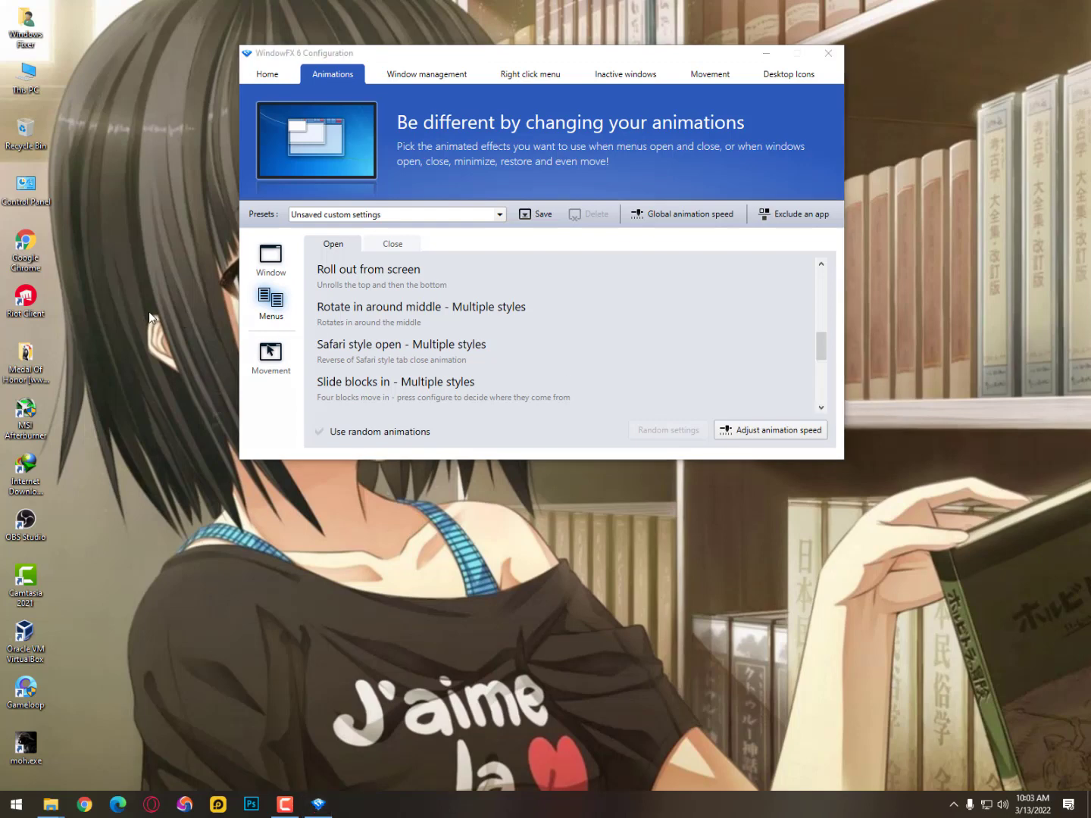
right_click(85, 313)
click(178, 357)
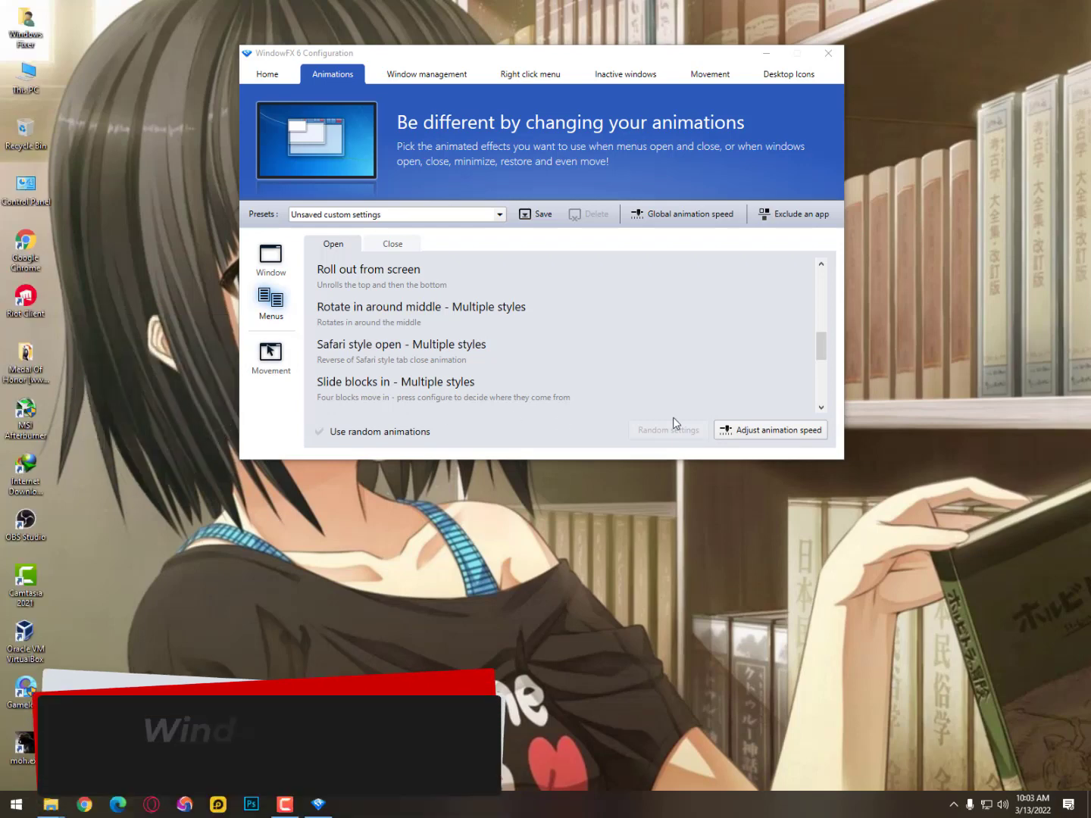
click(773, 430)
- Shorten the animation duration, retesting with a desktop-menu Refresh after each change
click(746, 381)
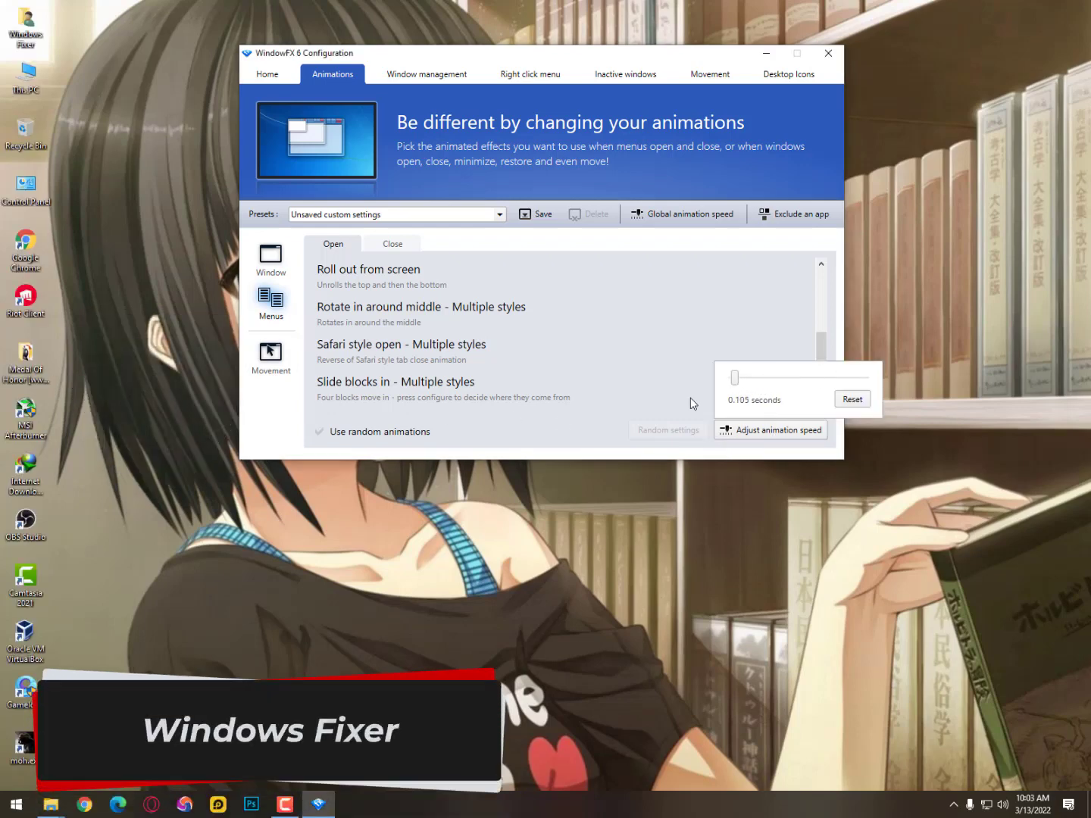
right_click(190, 360)
click(225, 382)
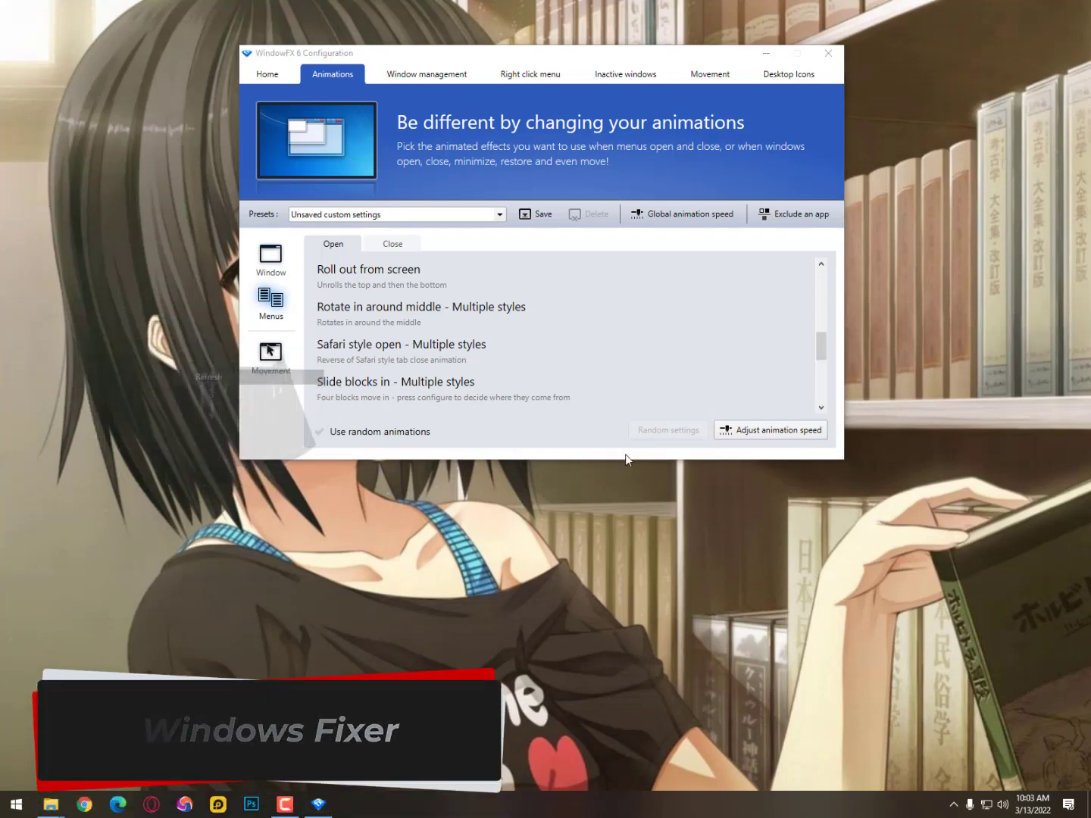
click(734, 434)
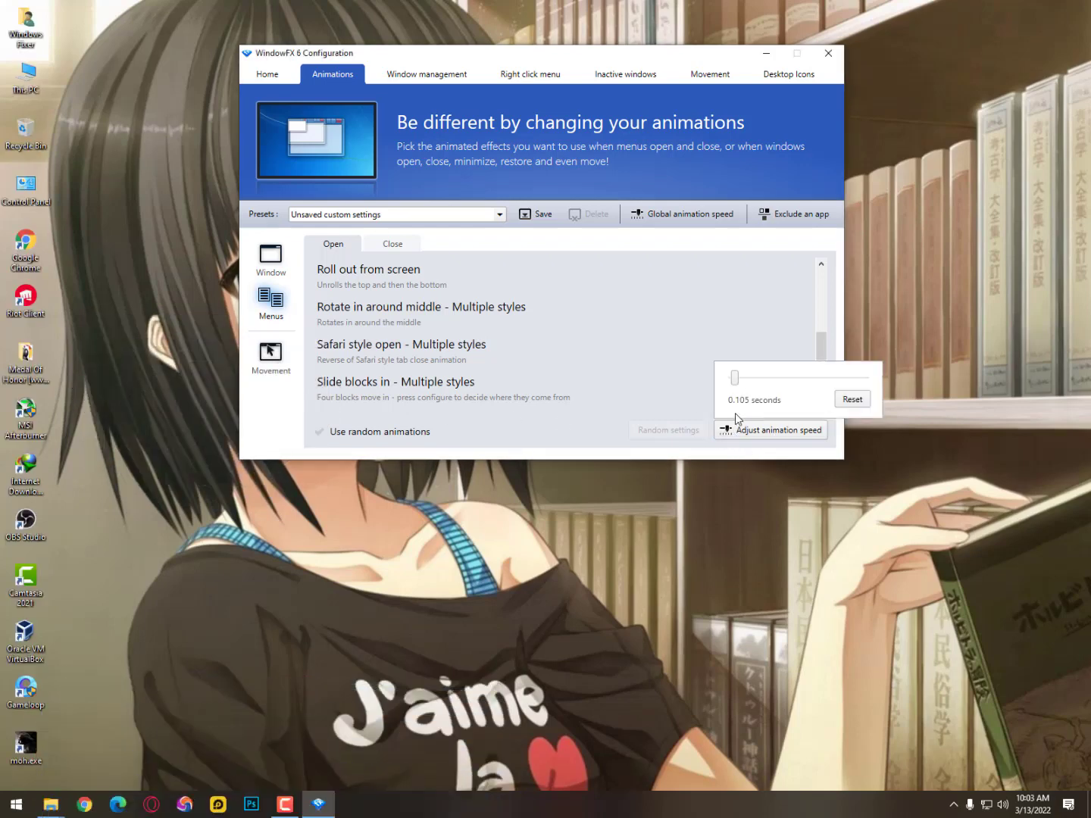
click(215, 383)
right_click(194, 362)
click(213, 385)
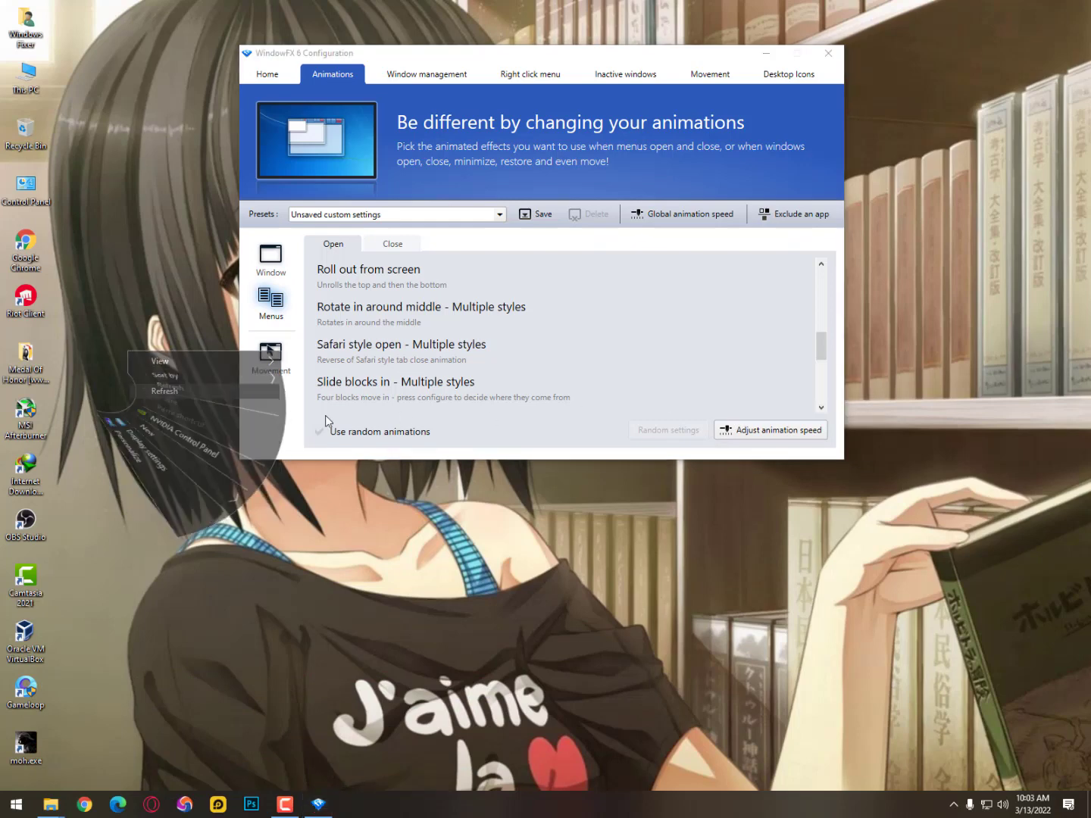
click(760, 440)
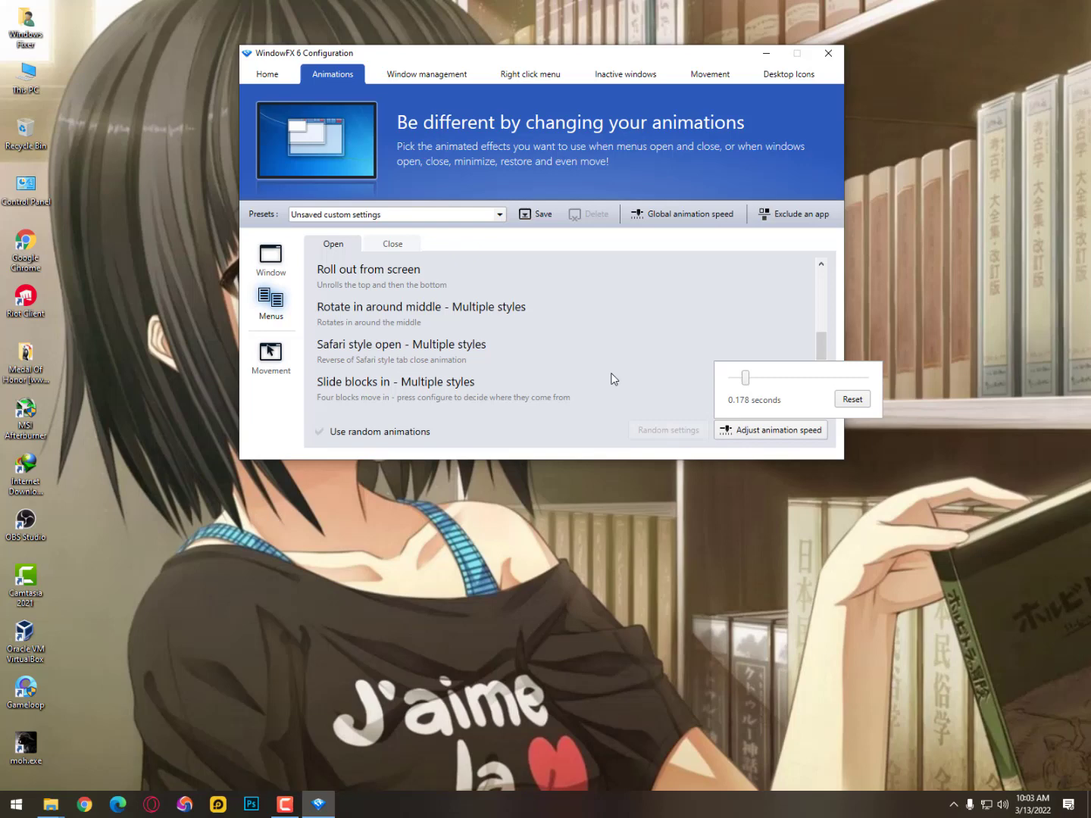
click(108, 306)
right_click(108, 307)
click(167, 346)
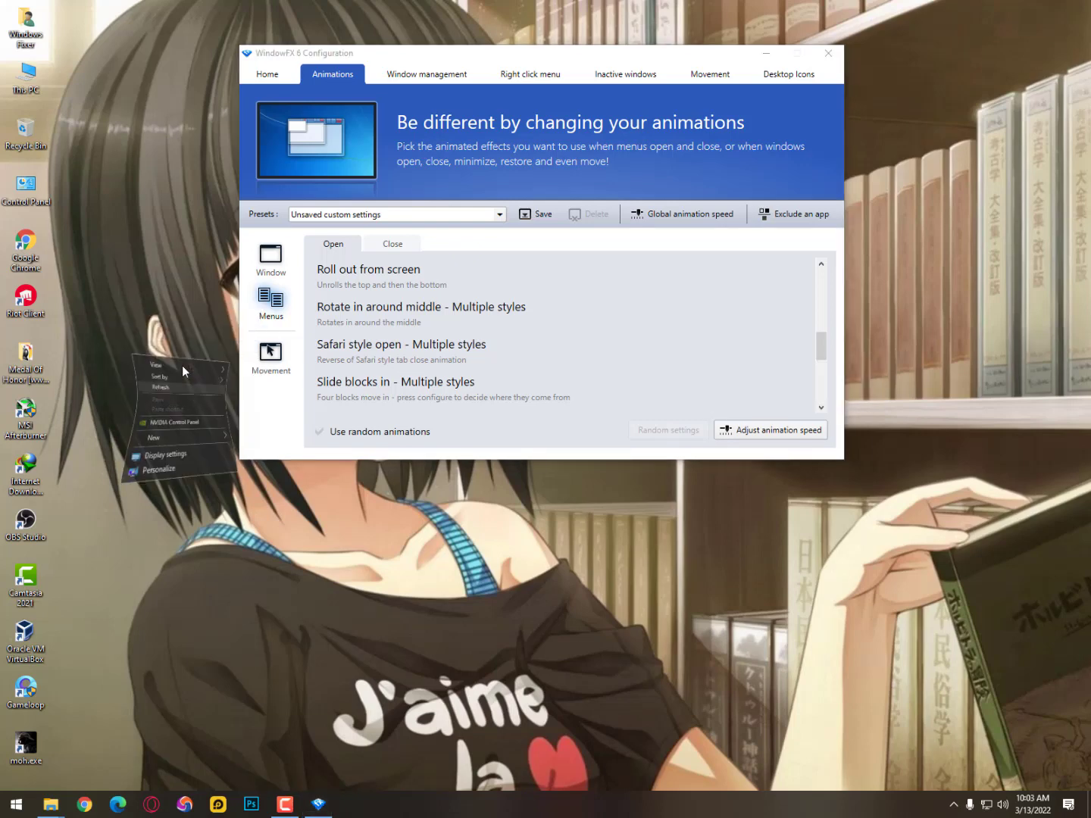
- Fine-tune the menu animation speed to about 0.285 seconds, testing with desktop refreshes
click(744, 432)
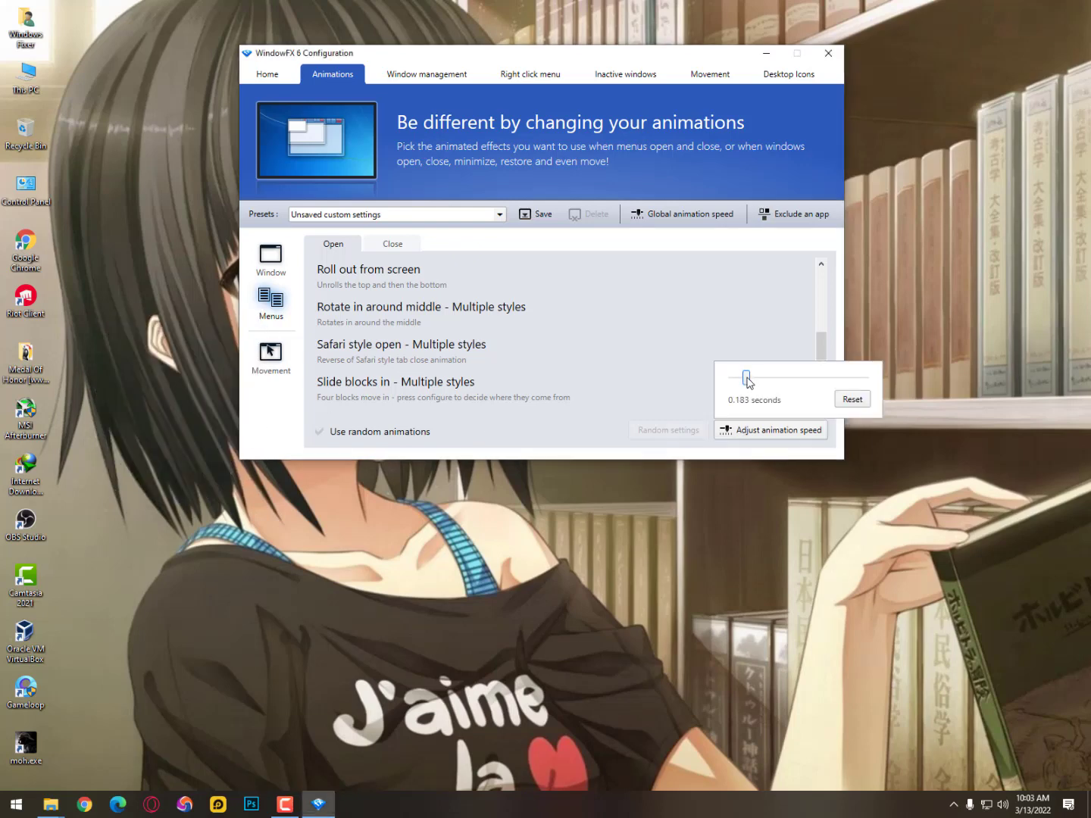
click(120, 349)
right_click(113, 349)
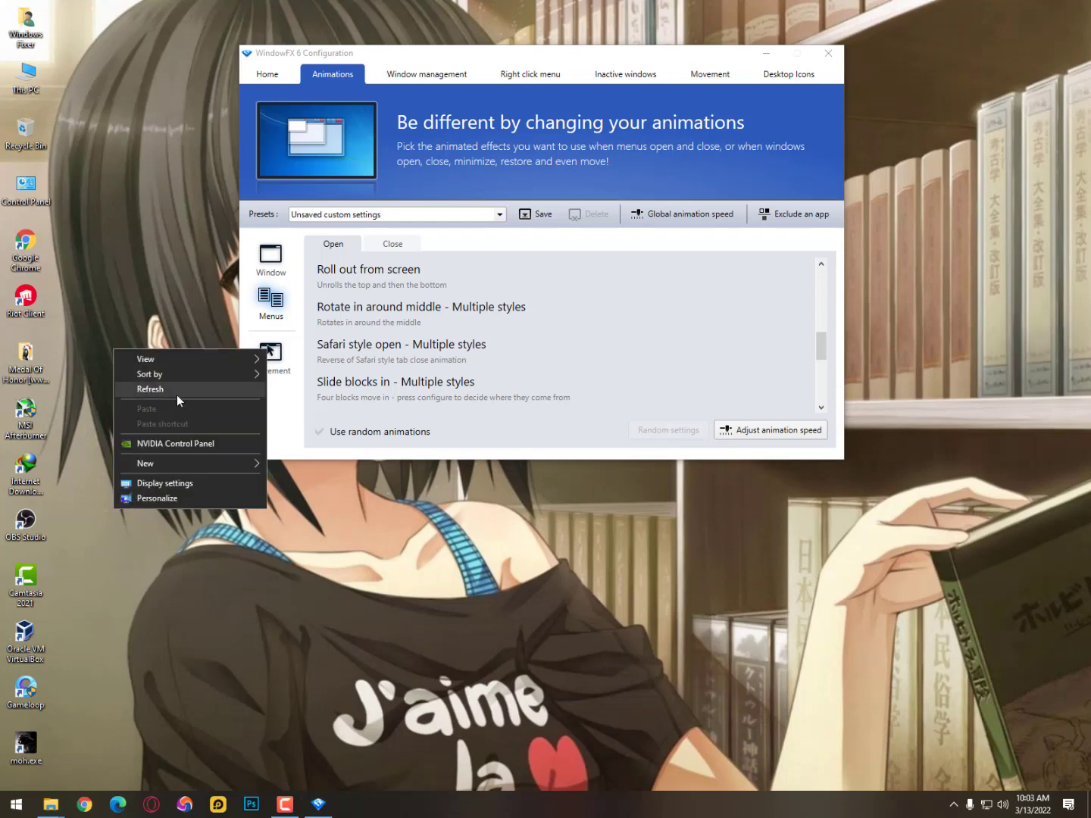
click(175, 393)
click(739, 431)
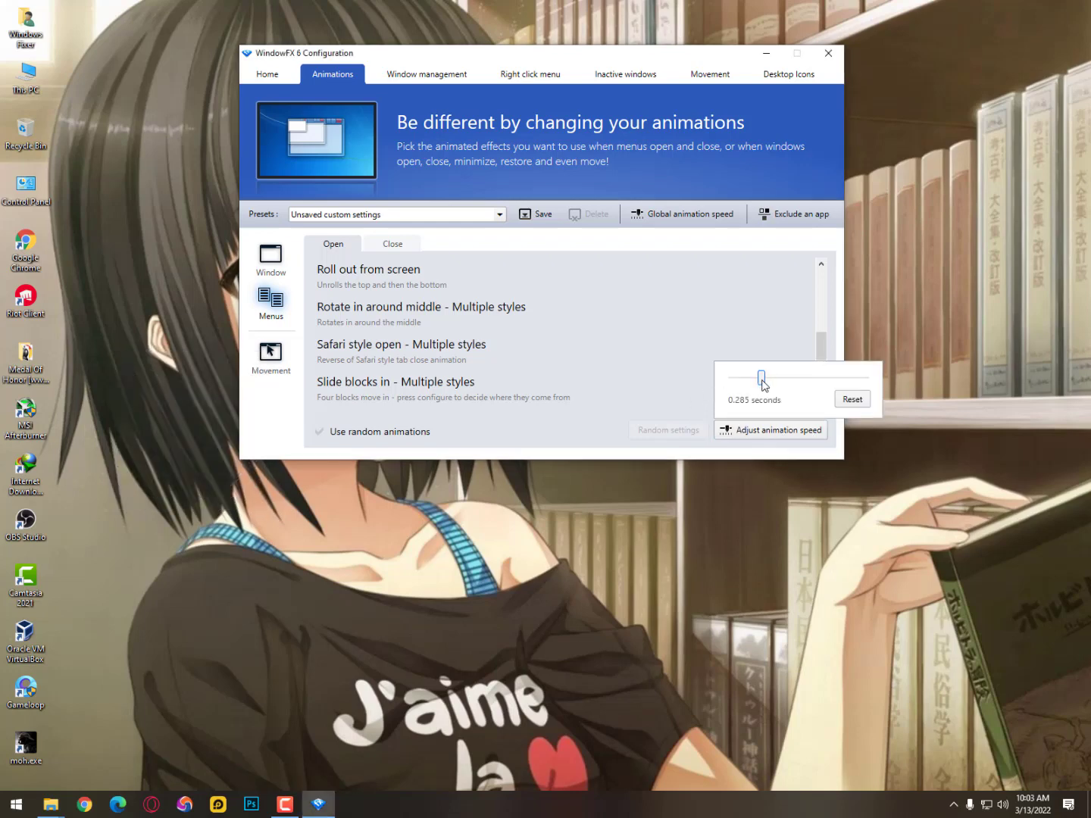
click(174, 351)
right_click(118, 321)
click(168, 360)
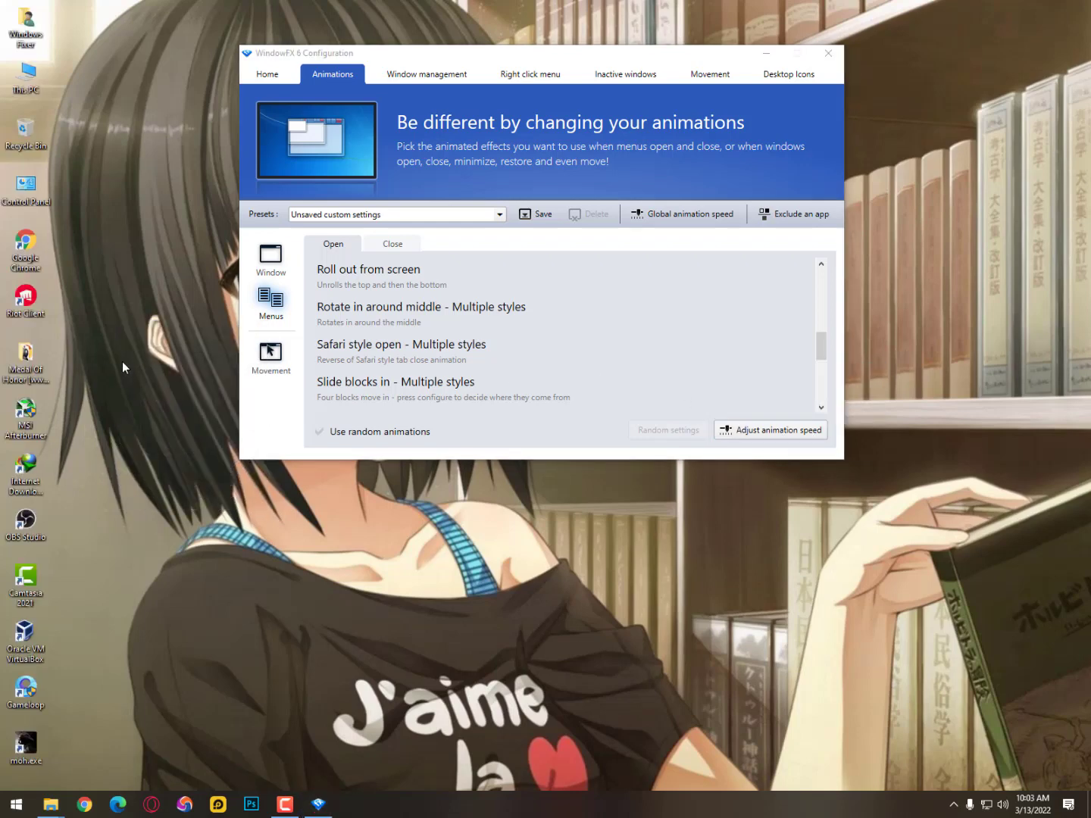
right_click(106, 349)
click(153, 388)
- Pick the Wobble Effect animation and preview it on the desktop menu
scroll(597, 361, down, 5)
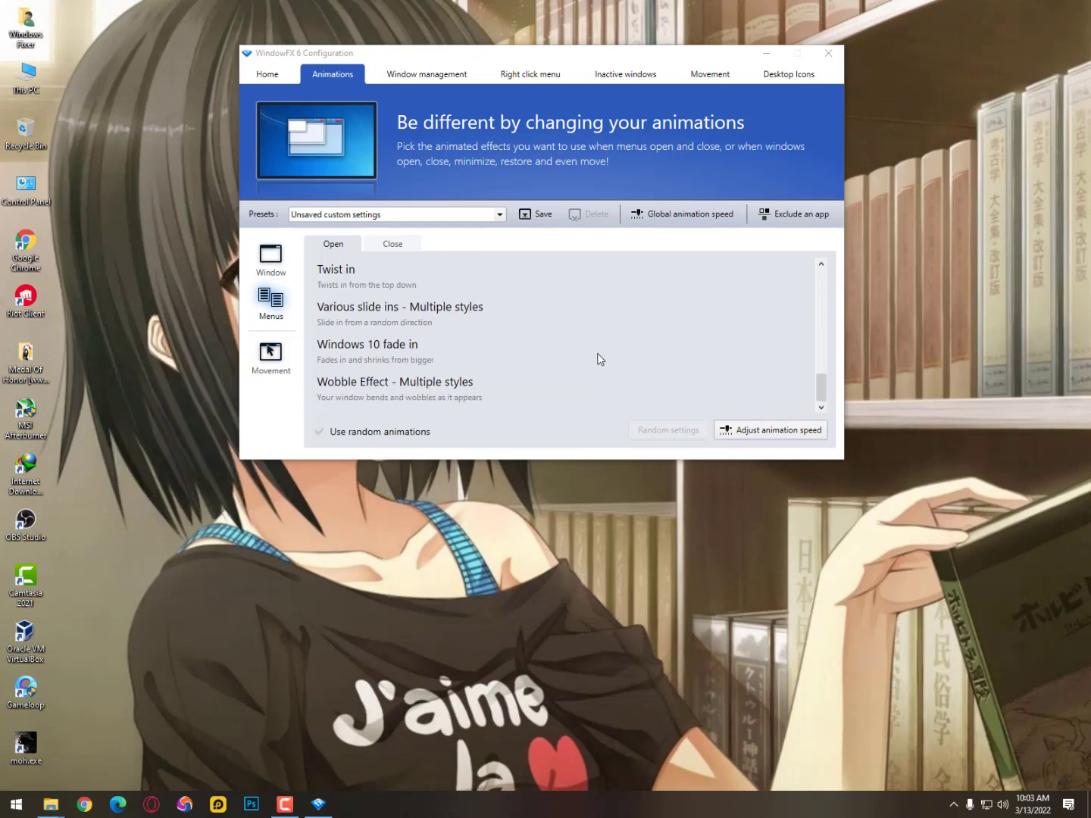
click(436, 376)
right_click(145, 349)
click(152, 374)
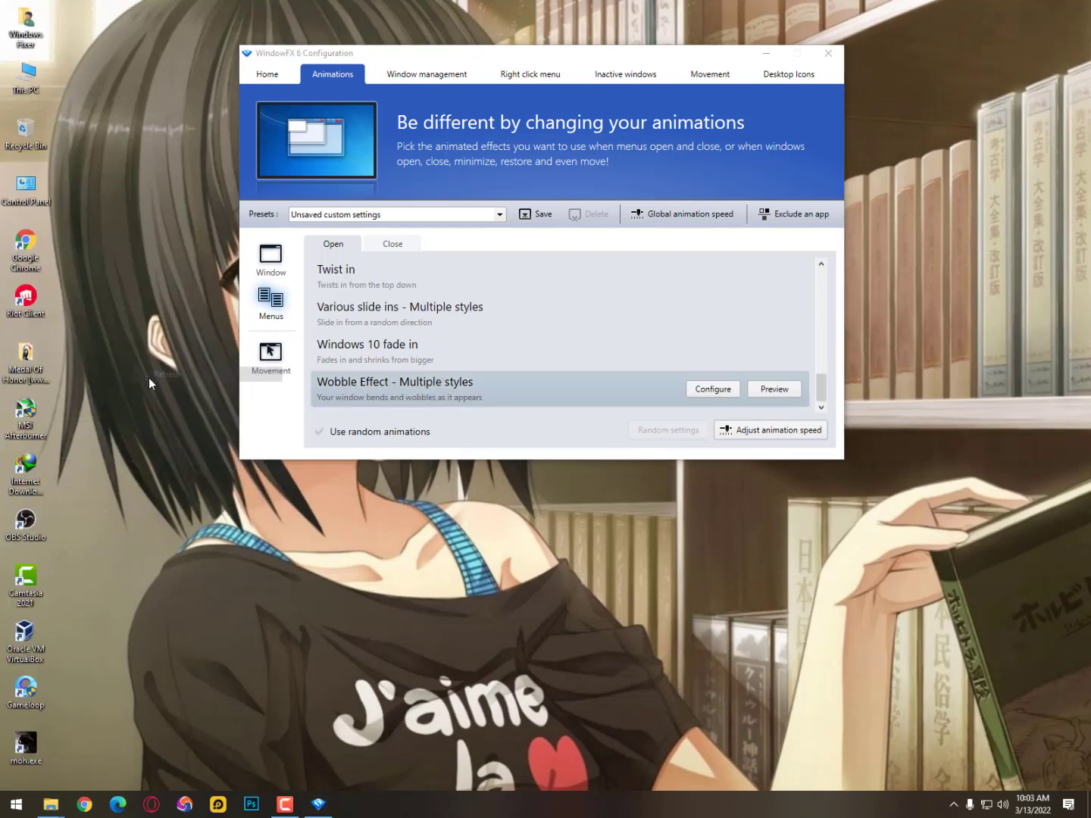
right_click(132, 392)
click(152, 387)
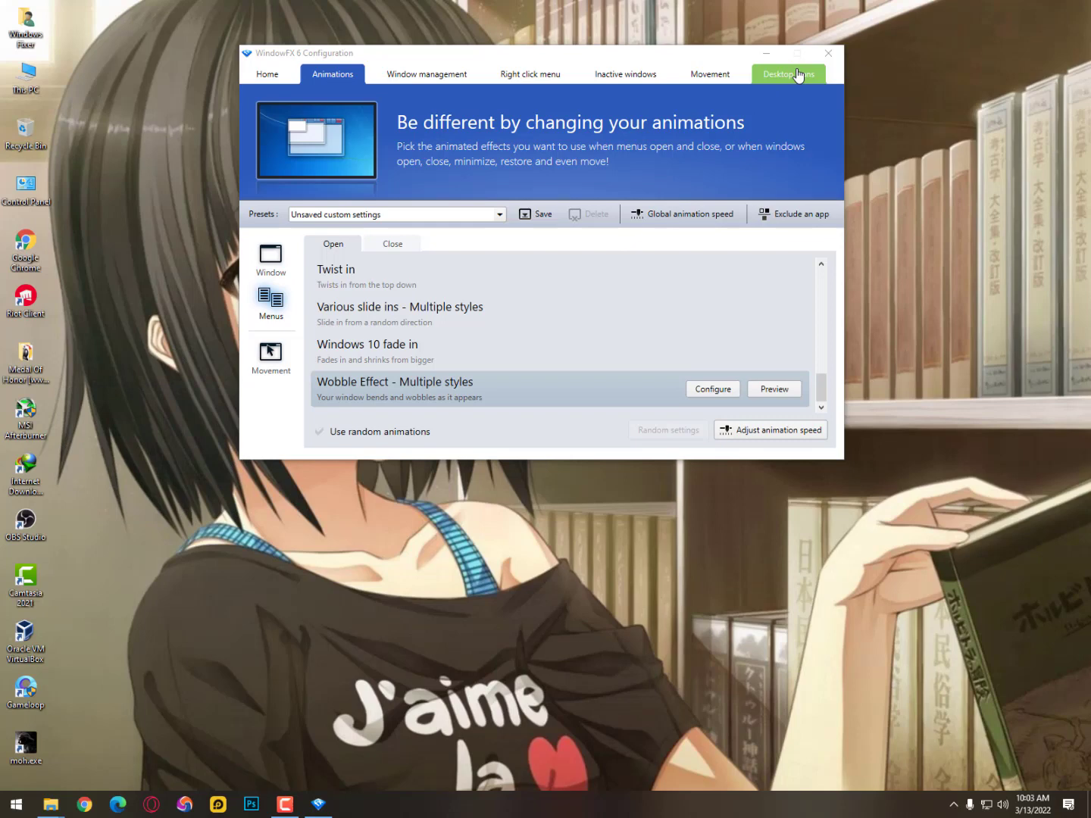
- Browse the Window management and Right click menu pages, ending on Inactive windows
click(452, 95)
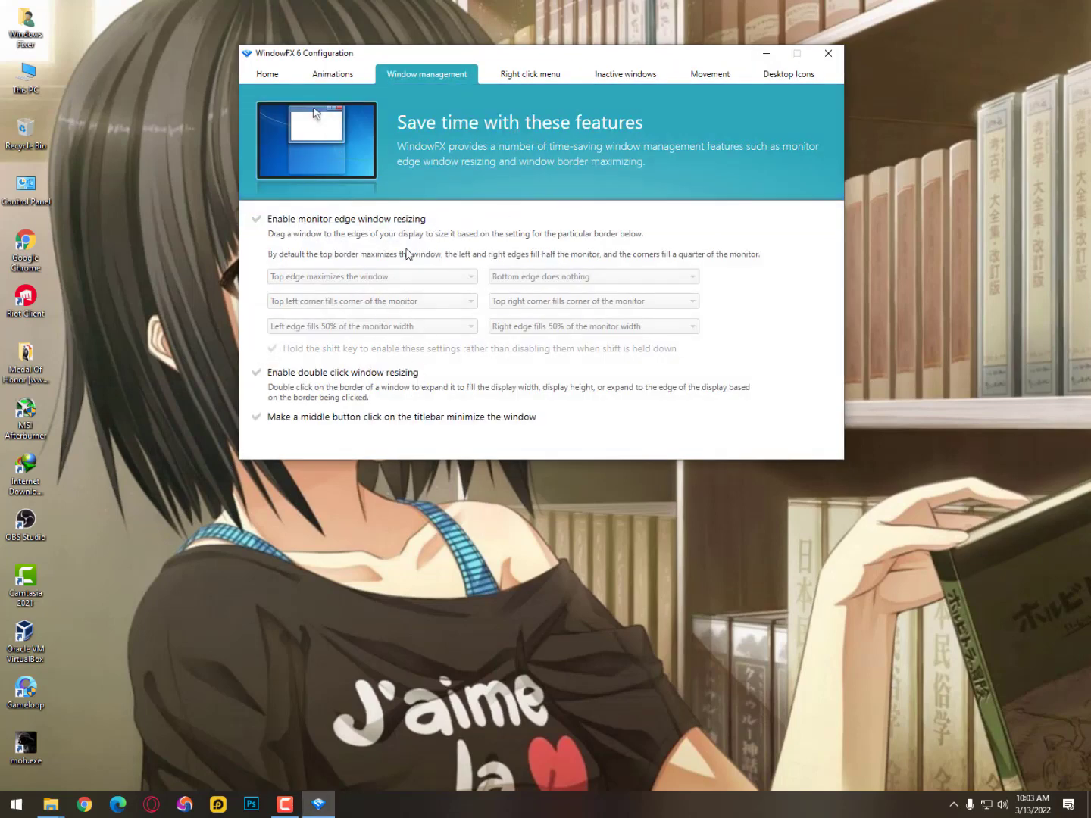
click(530, 75)
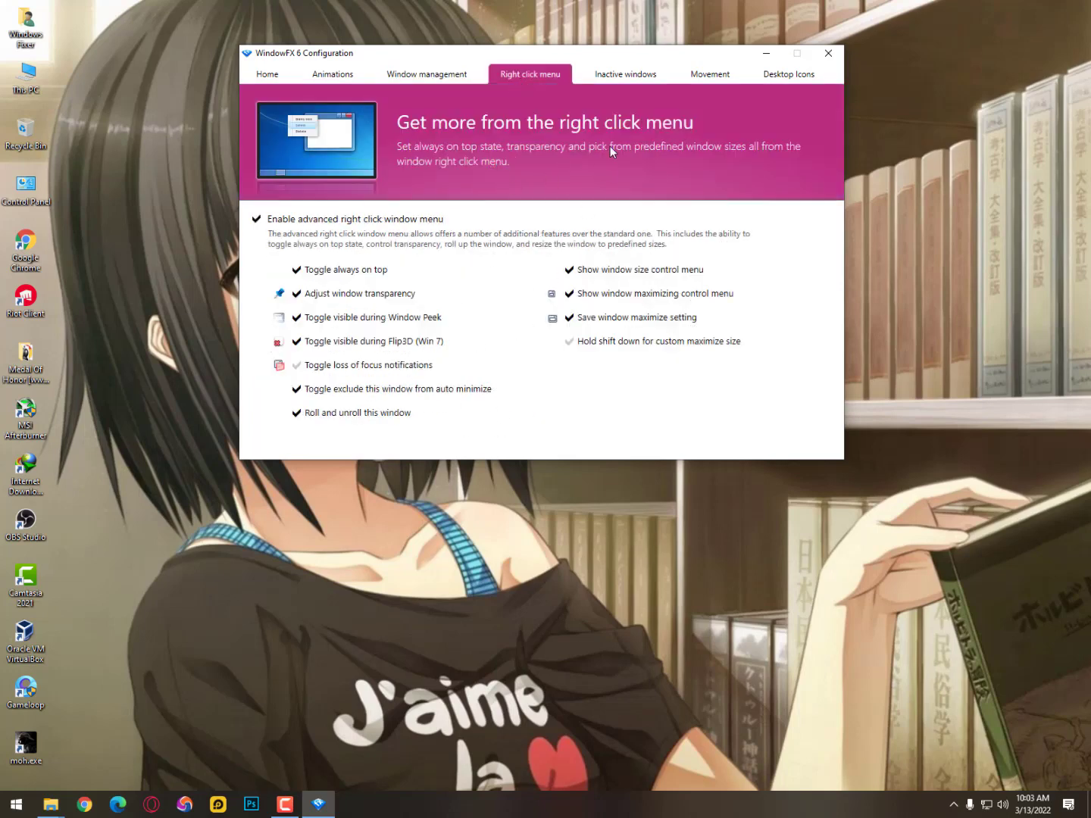
click(624, 74)
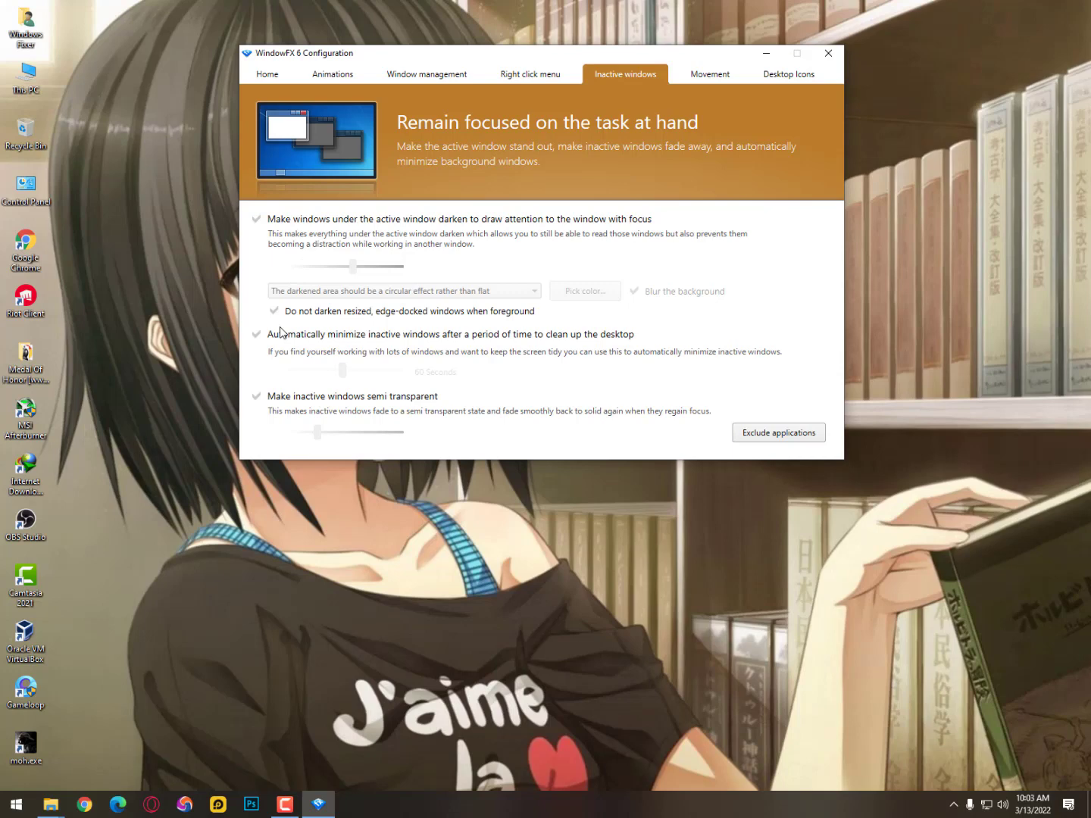
- Turn on background darkening, auto-minimizing and semi-transparency for inactive windows
click(393, 221)
click(267, 335)
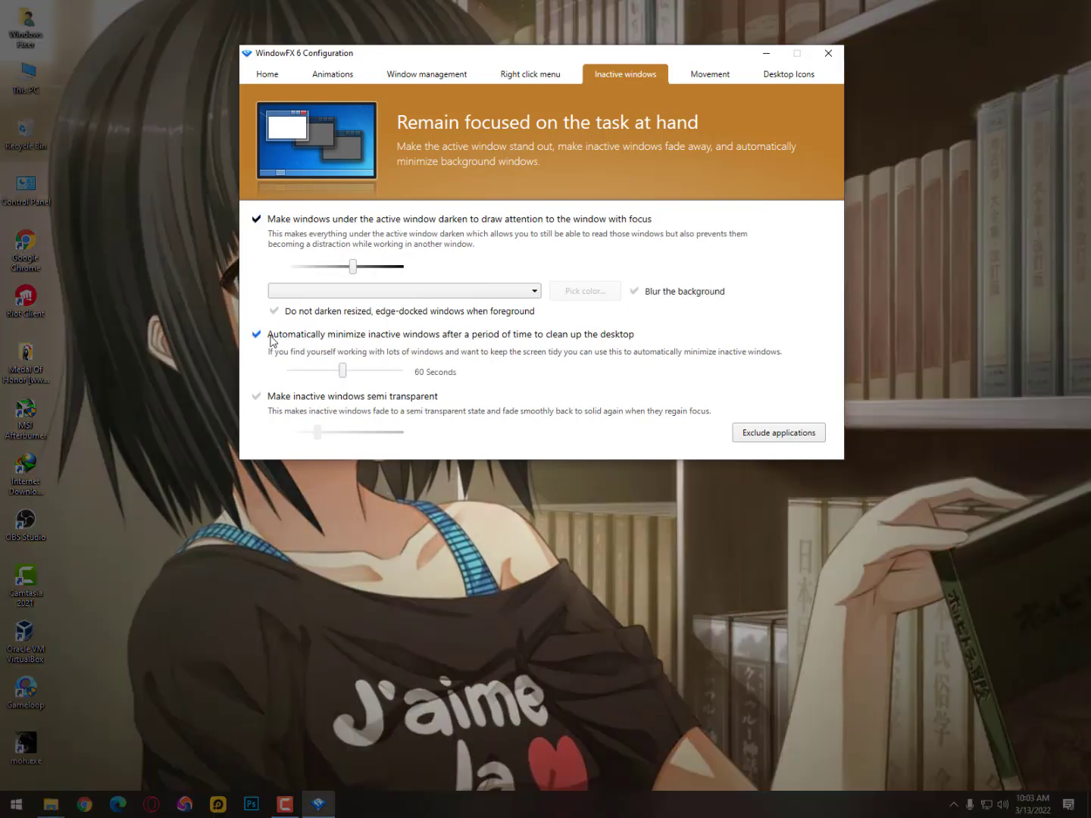
click(281, 398)
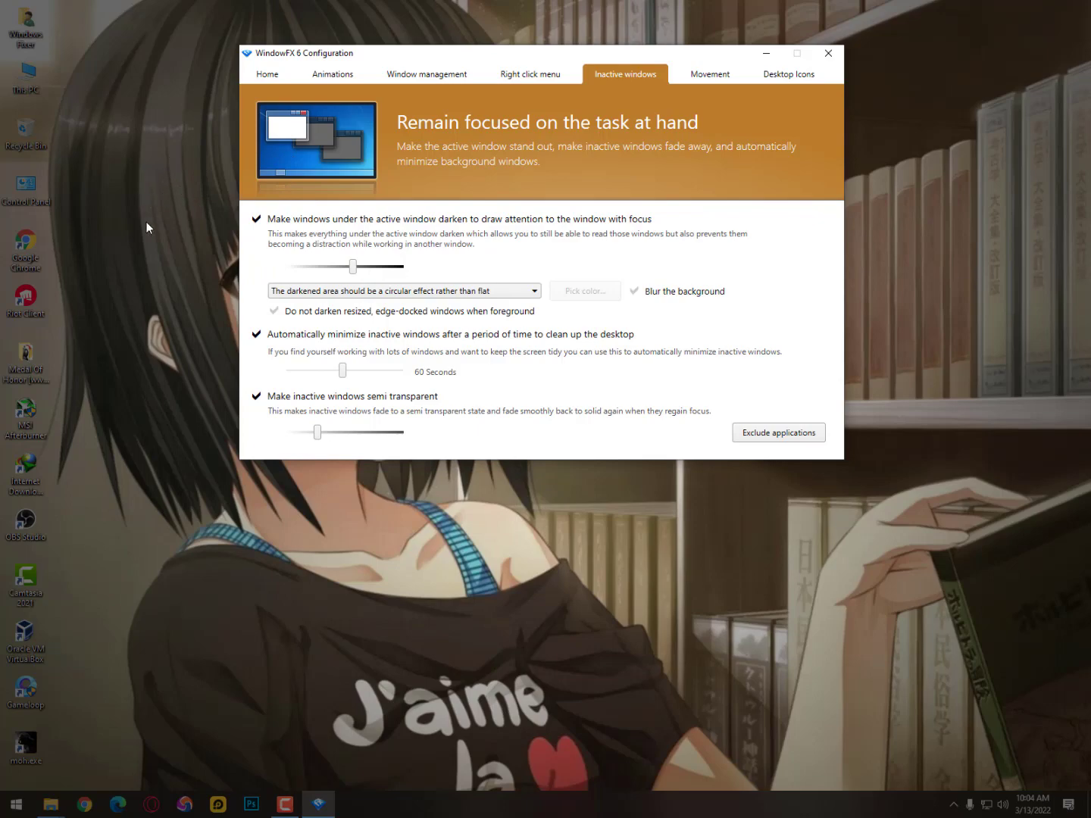
- Test the effects by browsing This PC to D:\Temp, then close Explorer and WindowFX
double_click(37, 72)
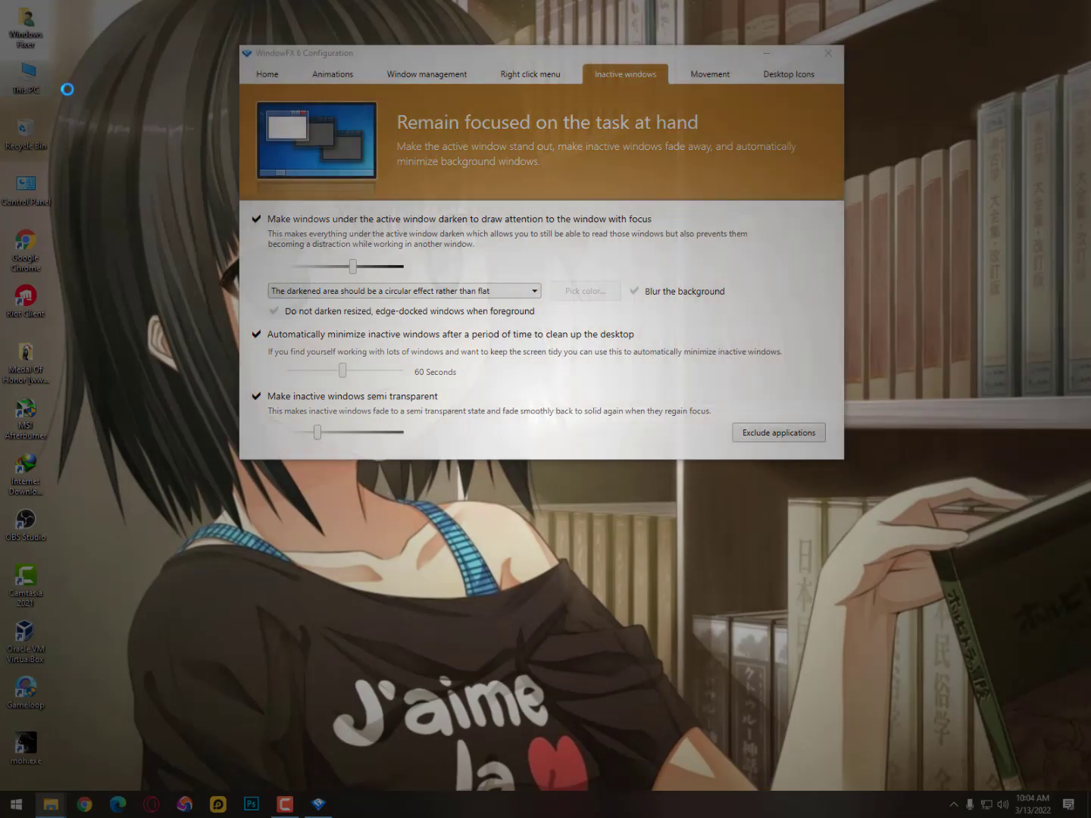
drag(467, 87, 459, 222)
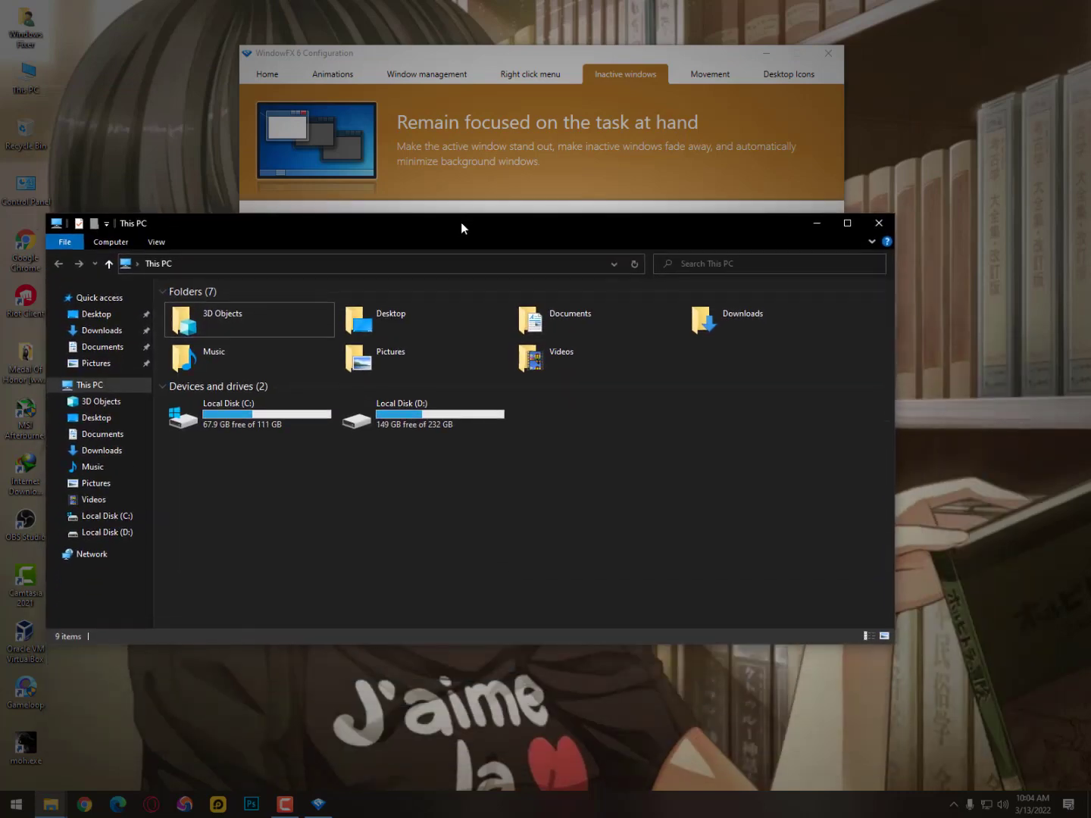
double_click(477, 405)
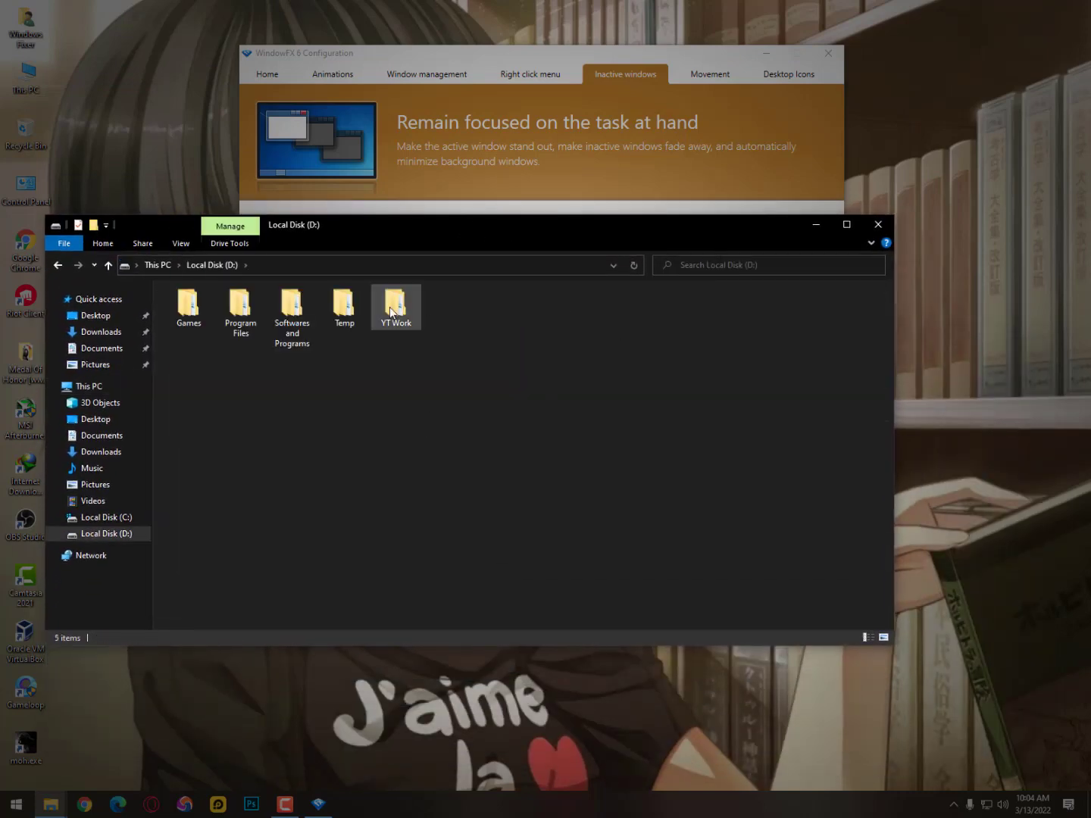
double_click(343, 305)
click(878, 224)
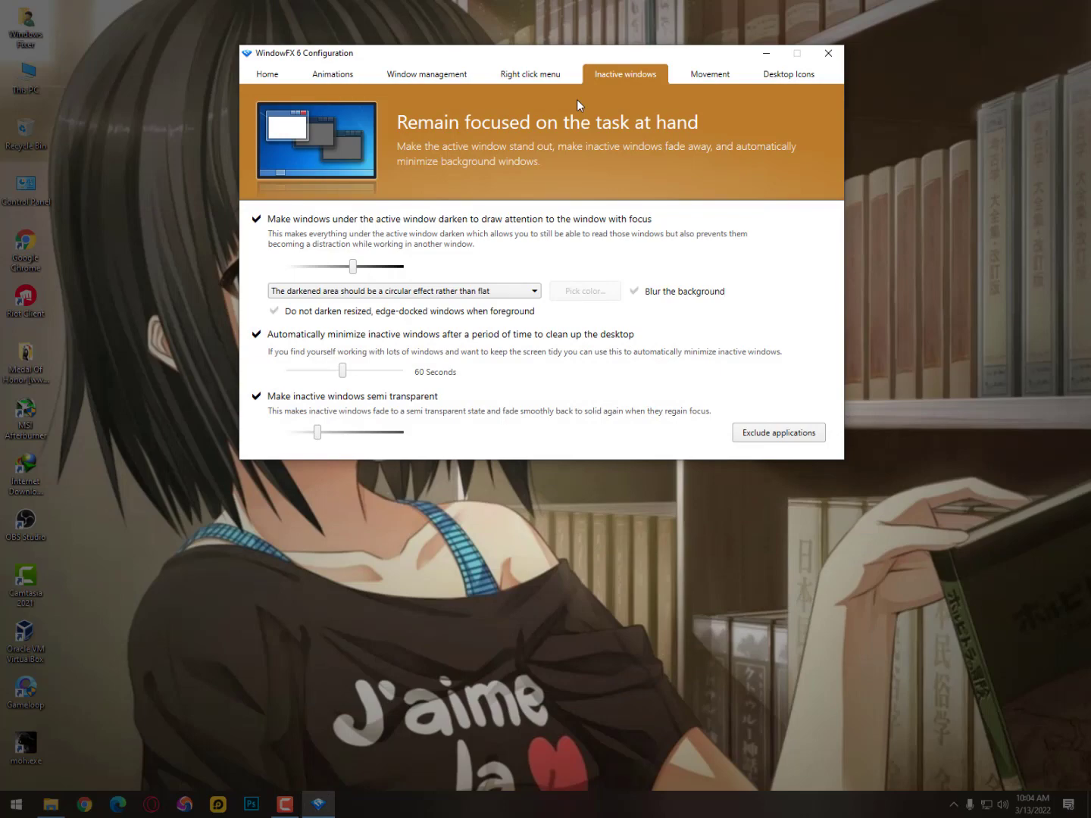
click(828, 53)
right_click(330, 162)
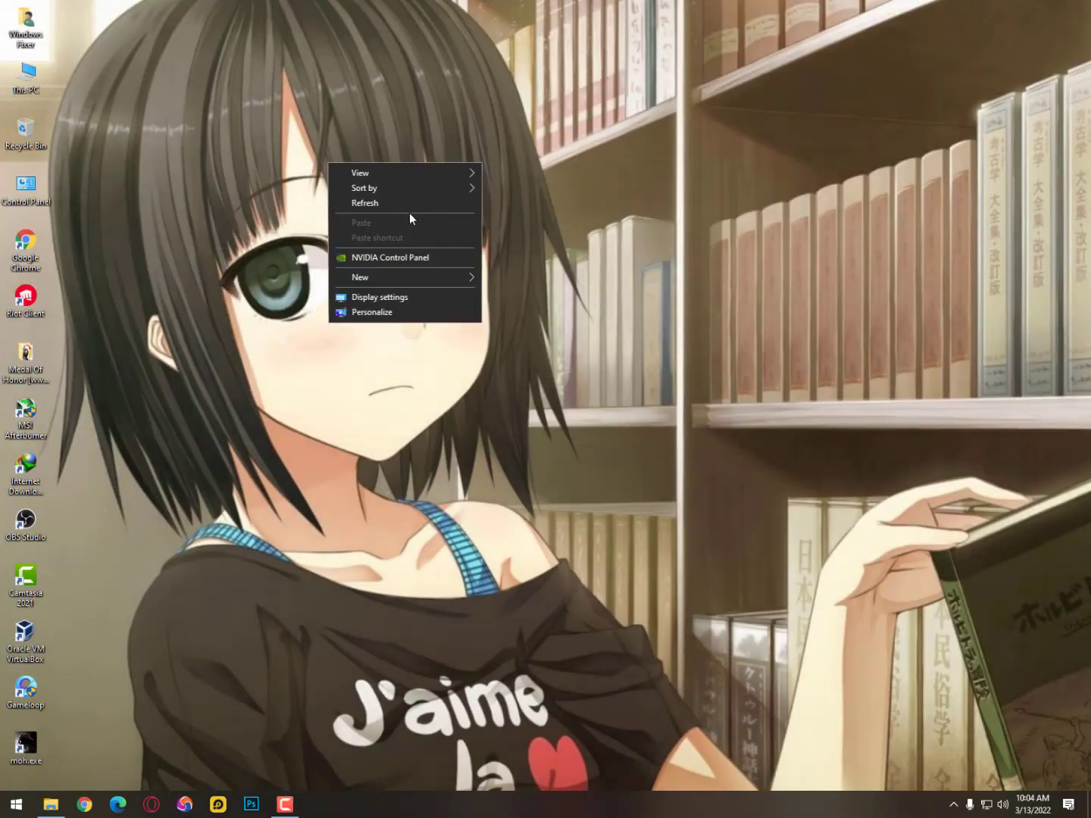
click(409, 213)
click(288, 807)
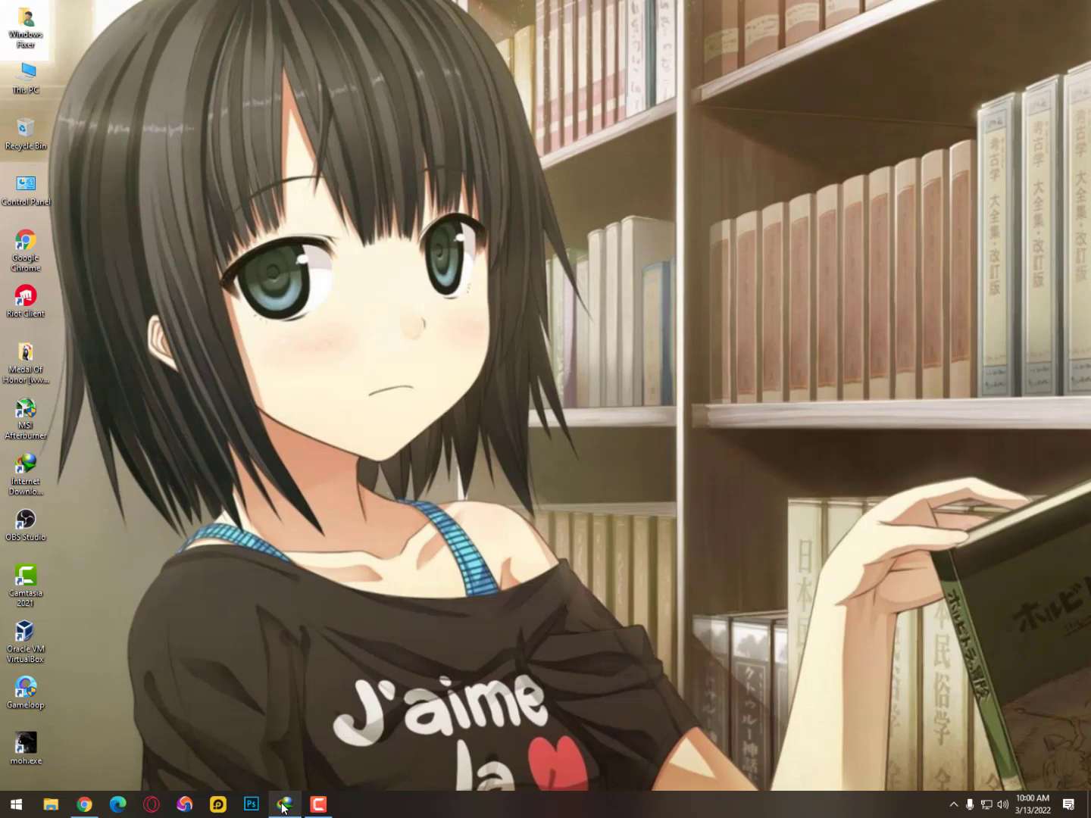
- Open the completed WindowFX setup download from Internet Download Manager's Download complete dialog
click(281, 802)
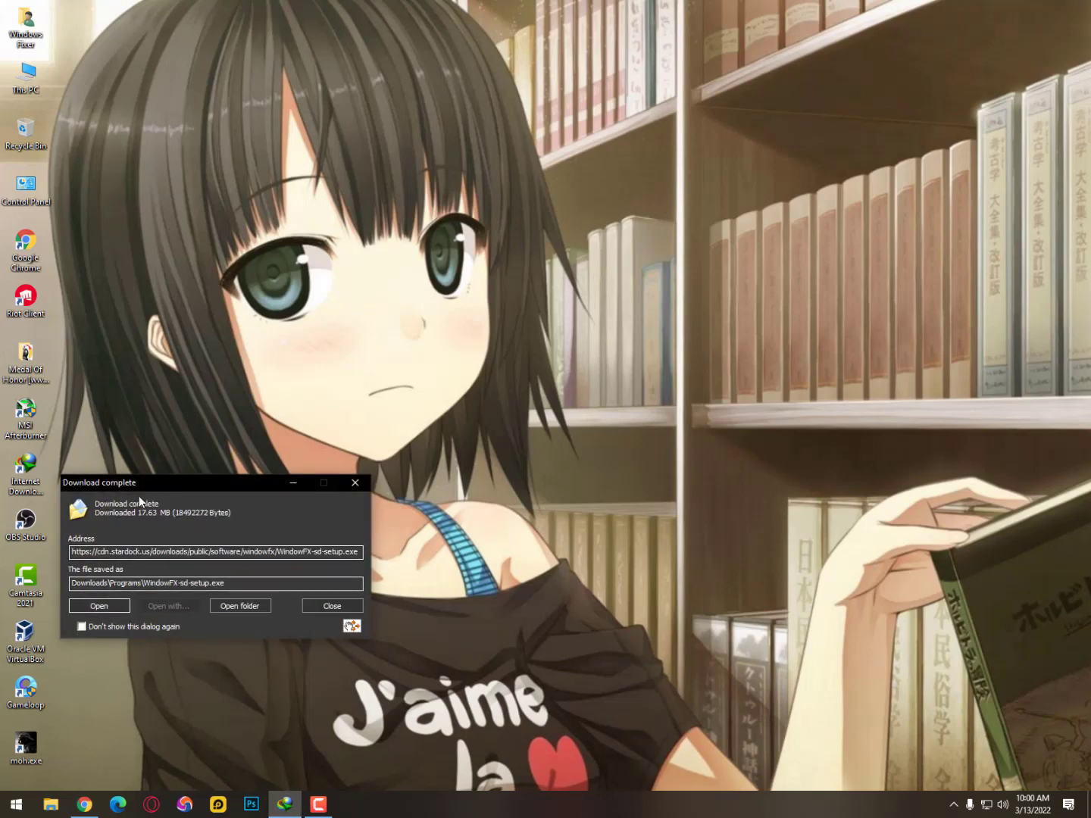
drag(167, 483, 175, 391)
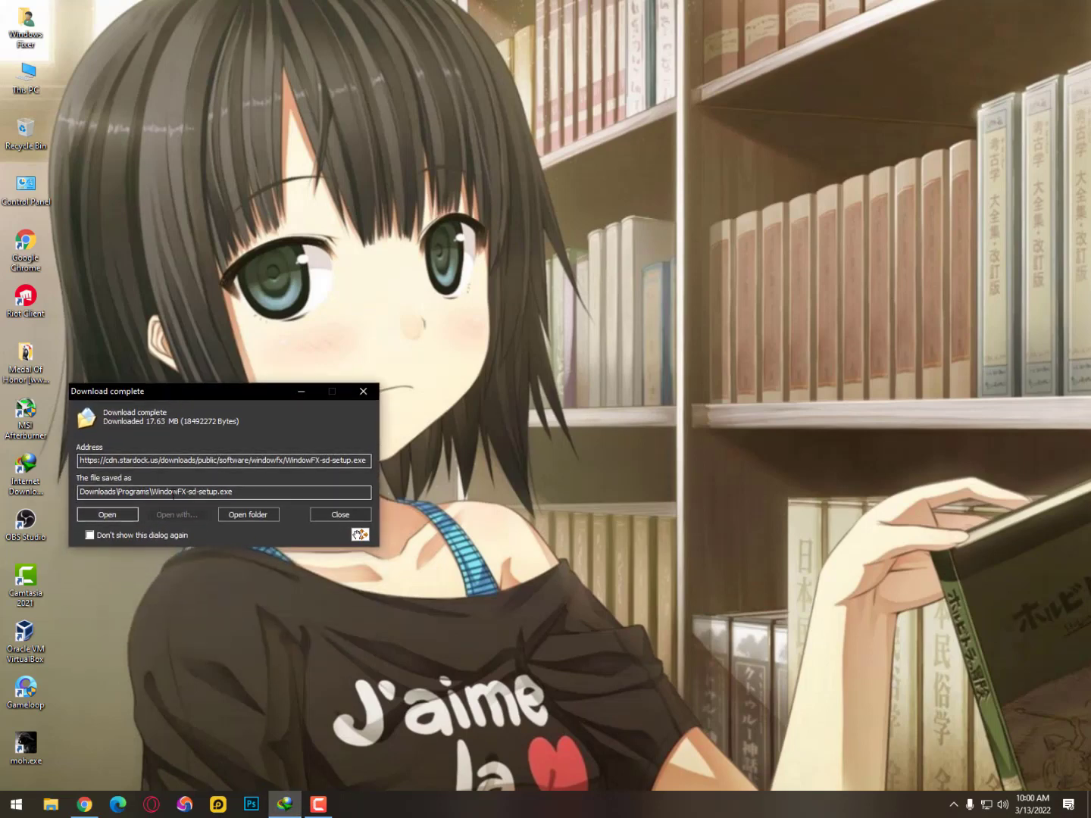
click(108, 514)
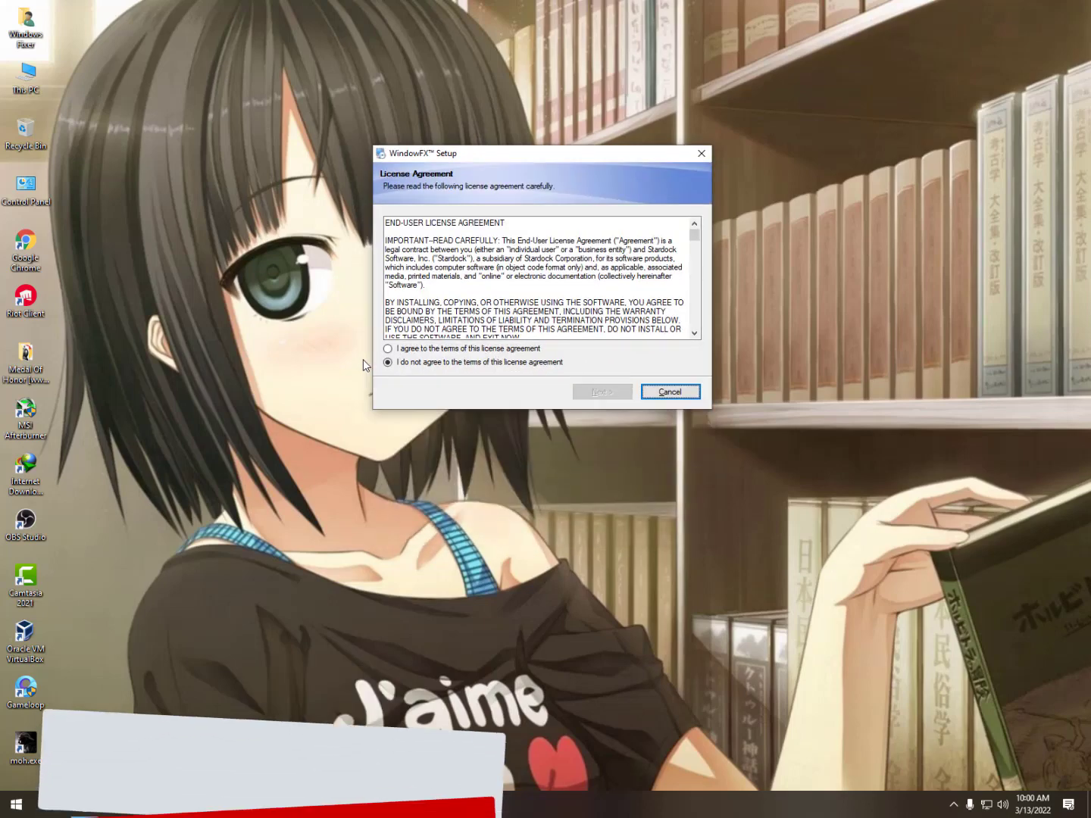
- Agree to the WindowFX license and install to the default folder
key(alt+a)
key(Return)
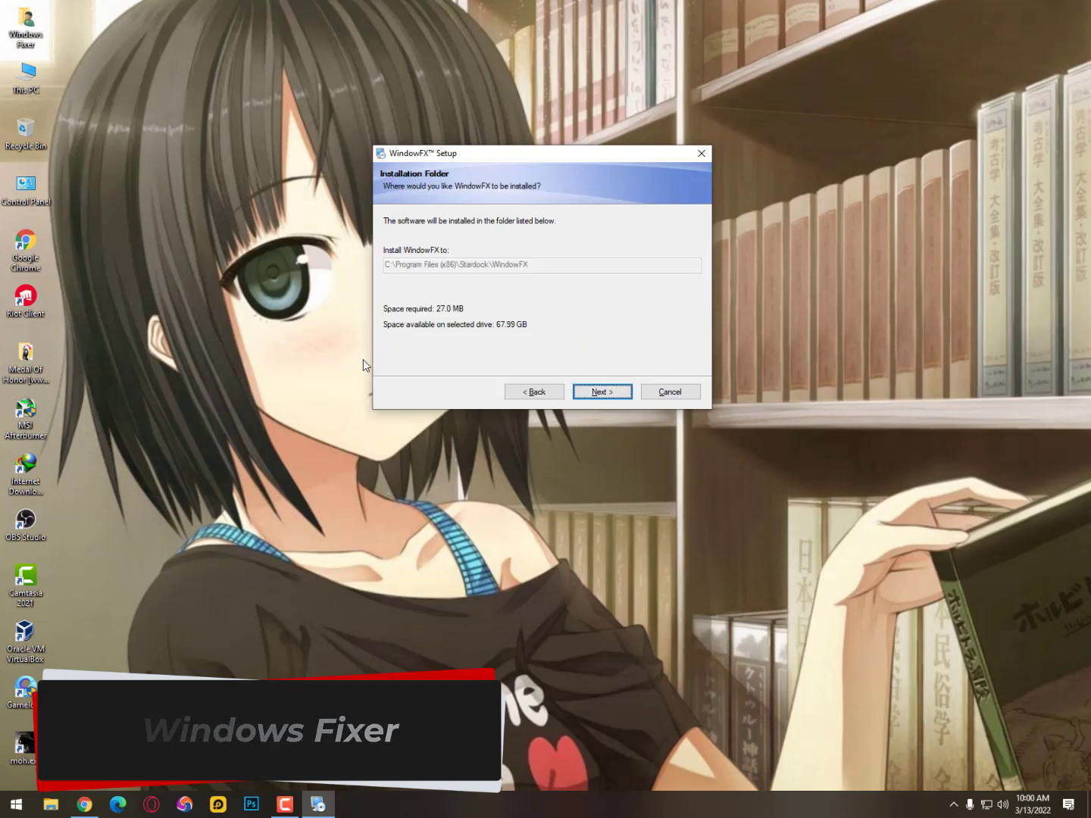
key(Return)
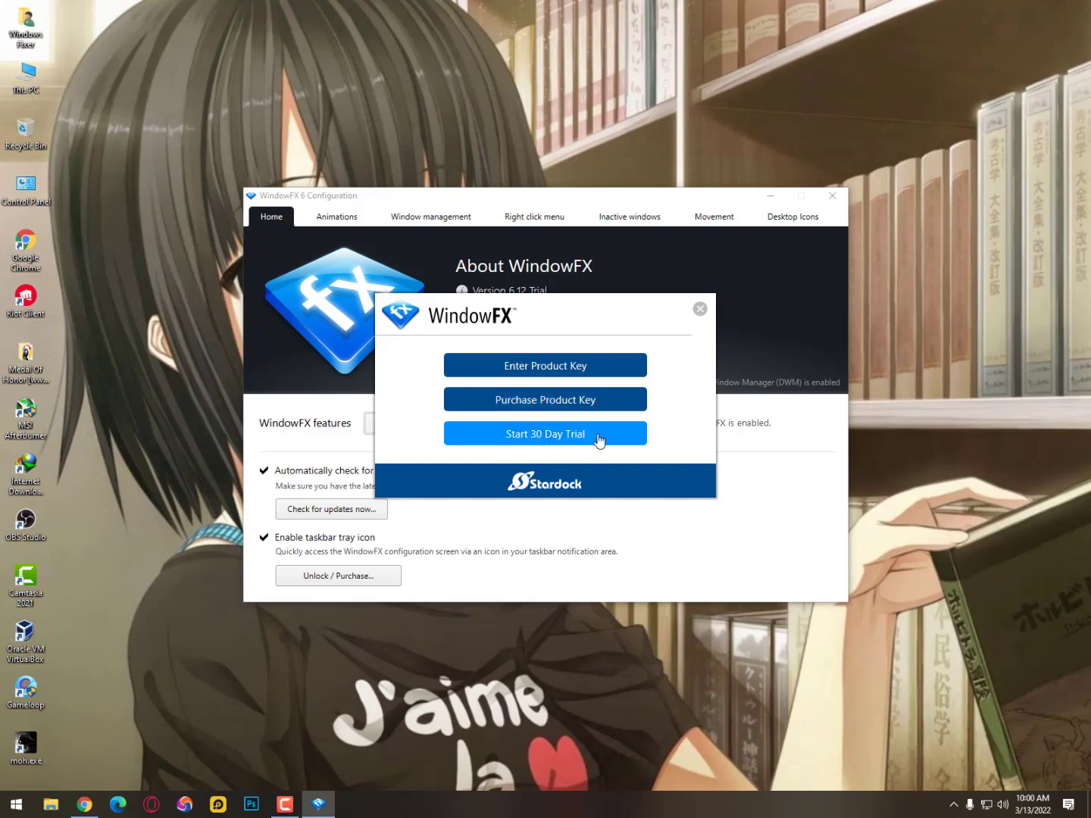
click(600, 440)
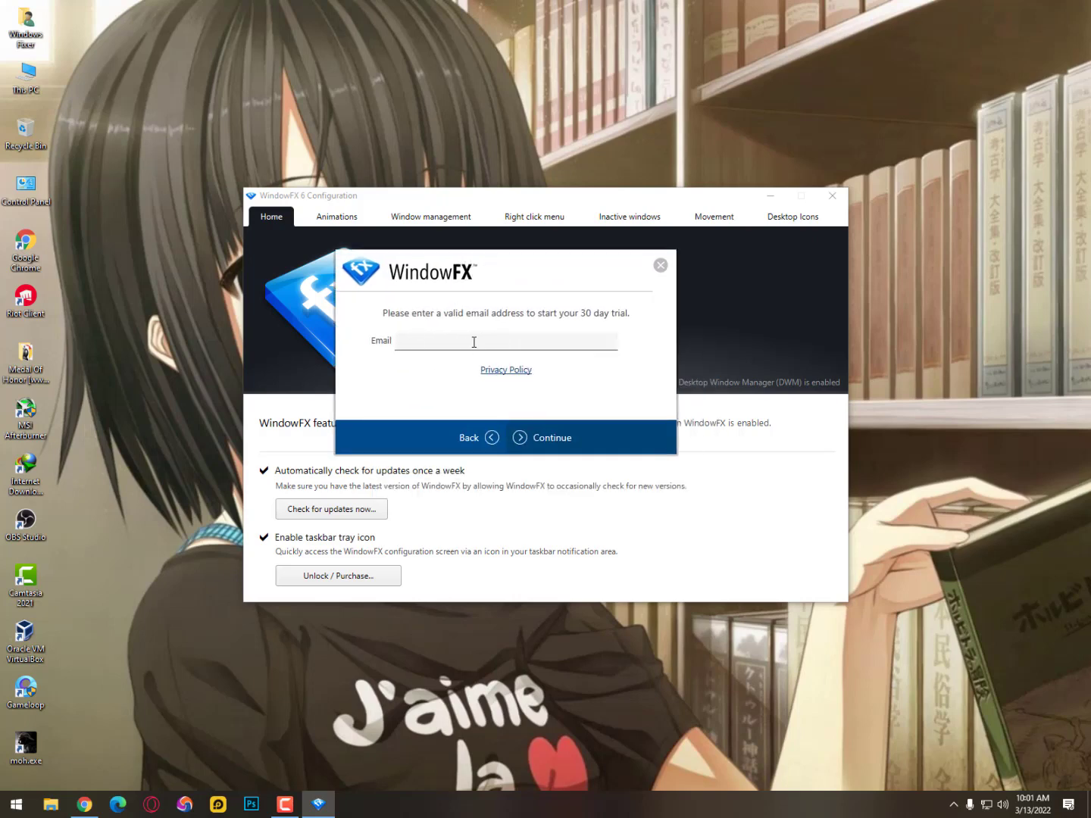
key(Return)
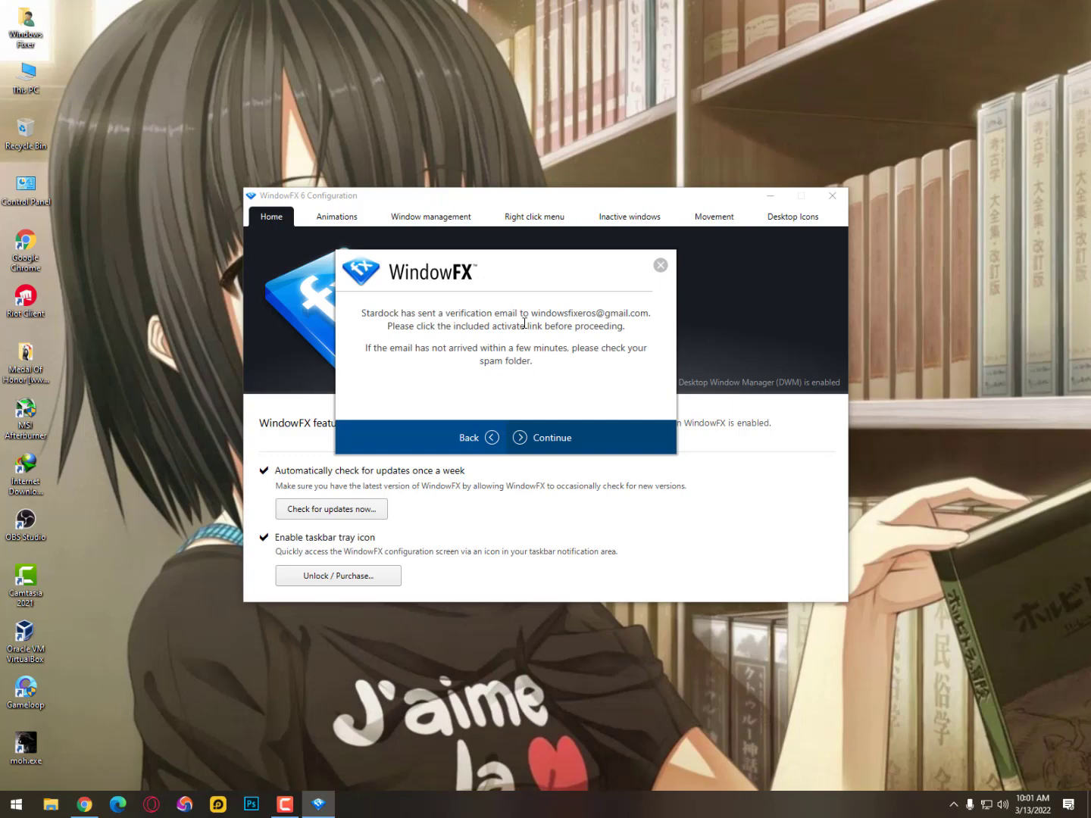
- Load gmail.com in a new Chrome tab
key(alt+Tab)
key(ctrl+t)
text(gmail.com)
key(Return)
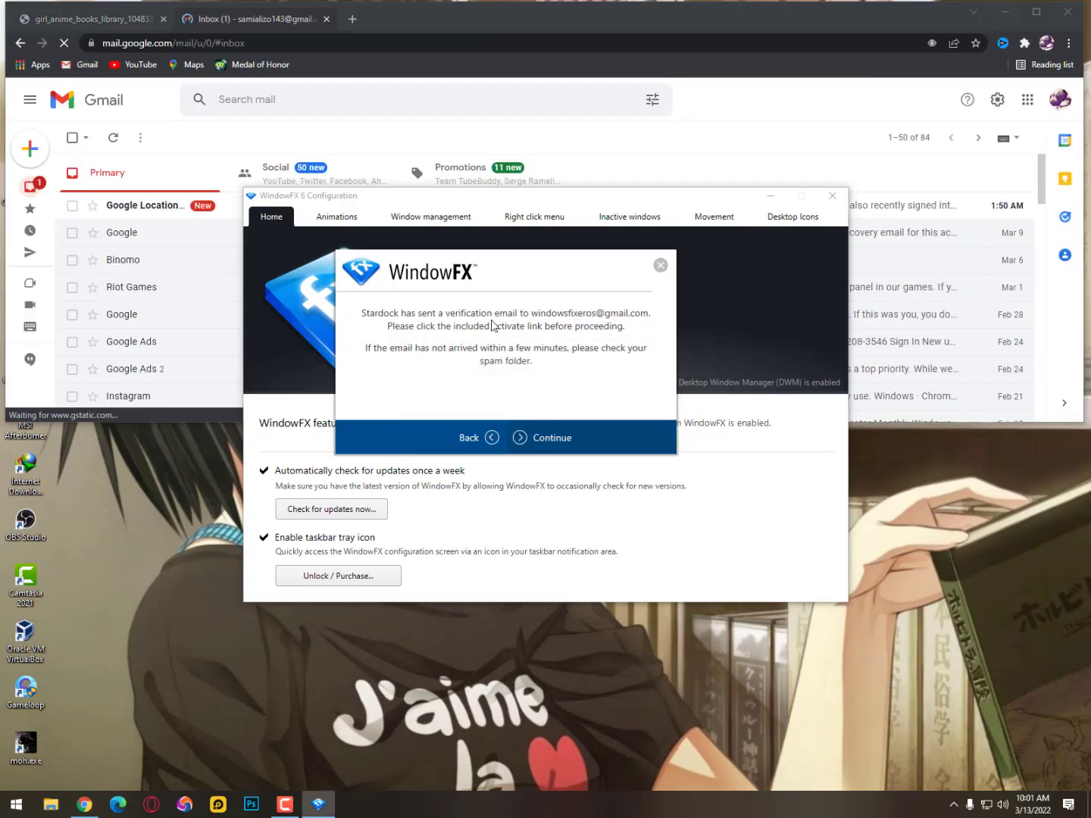
- Switch Gmail to the other signed-in account
click(542, 437)
click(500, 437)
click(1060, 99)
click(1046, 344)
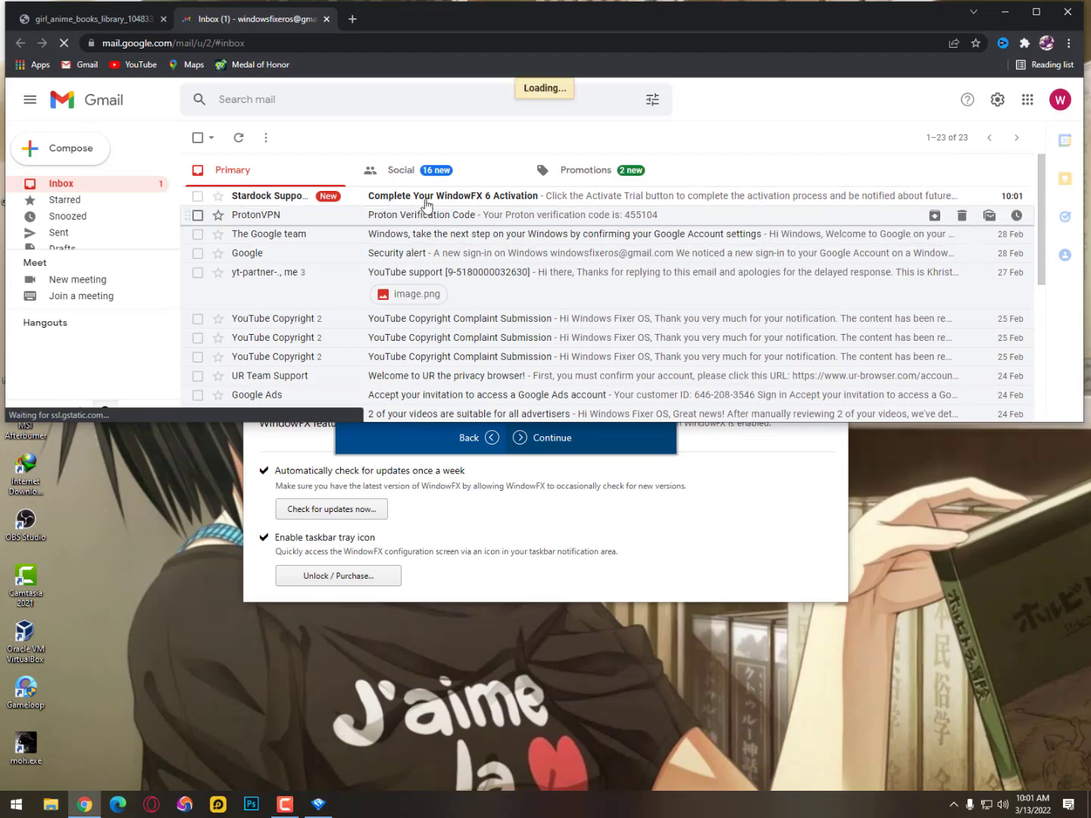
- Activate the trial from the Stardock email, finish in WindowFX, and close Chrome
click(453, 200)
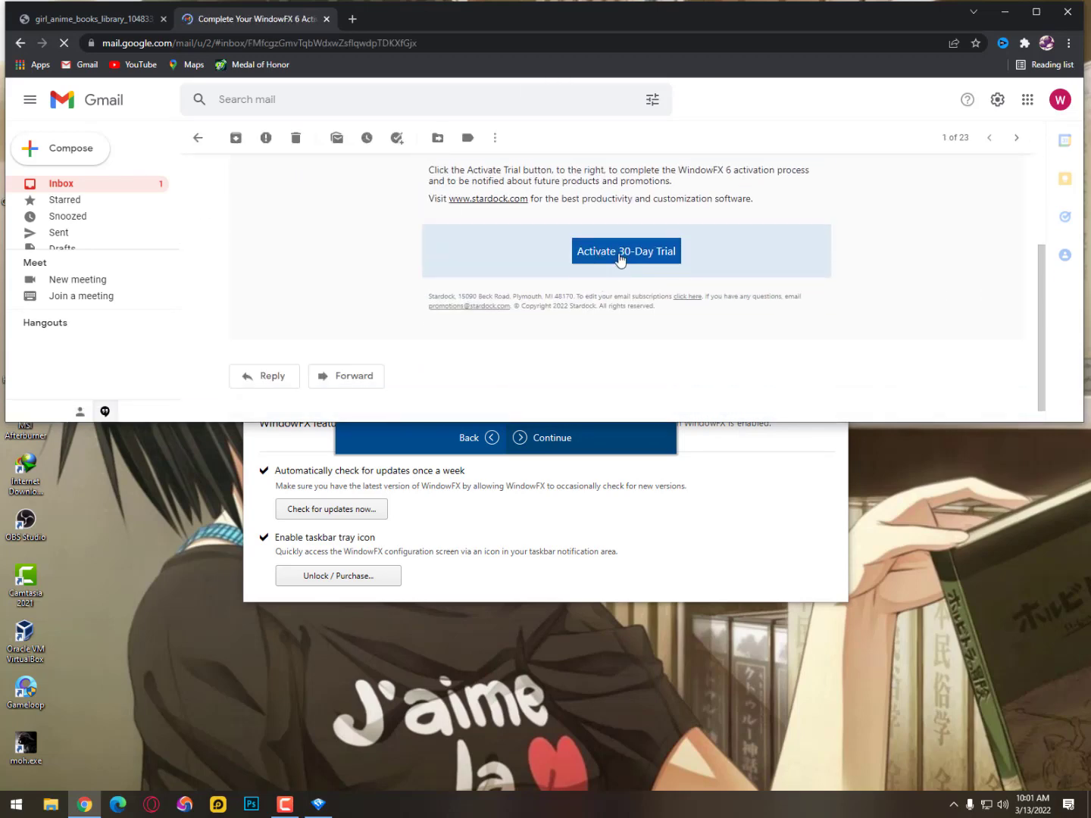
click(619, 255)
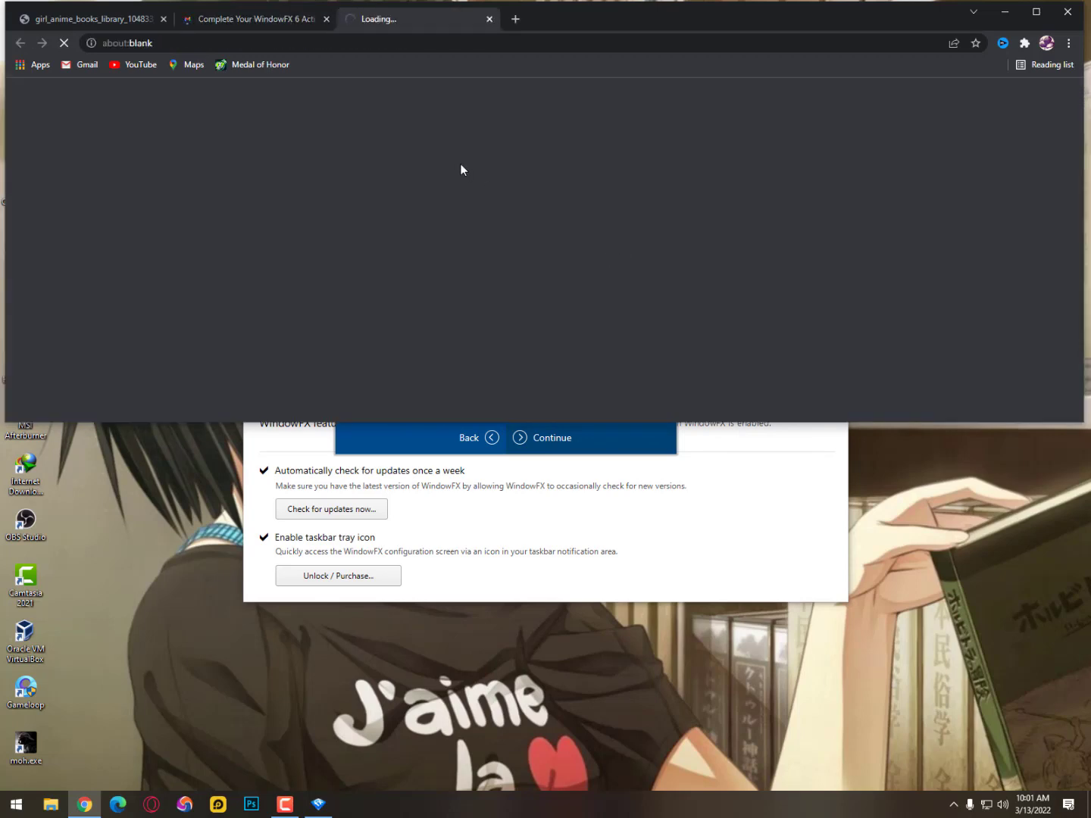
click(399, 440)
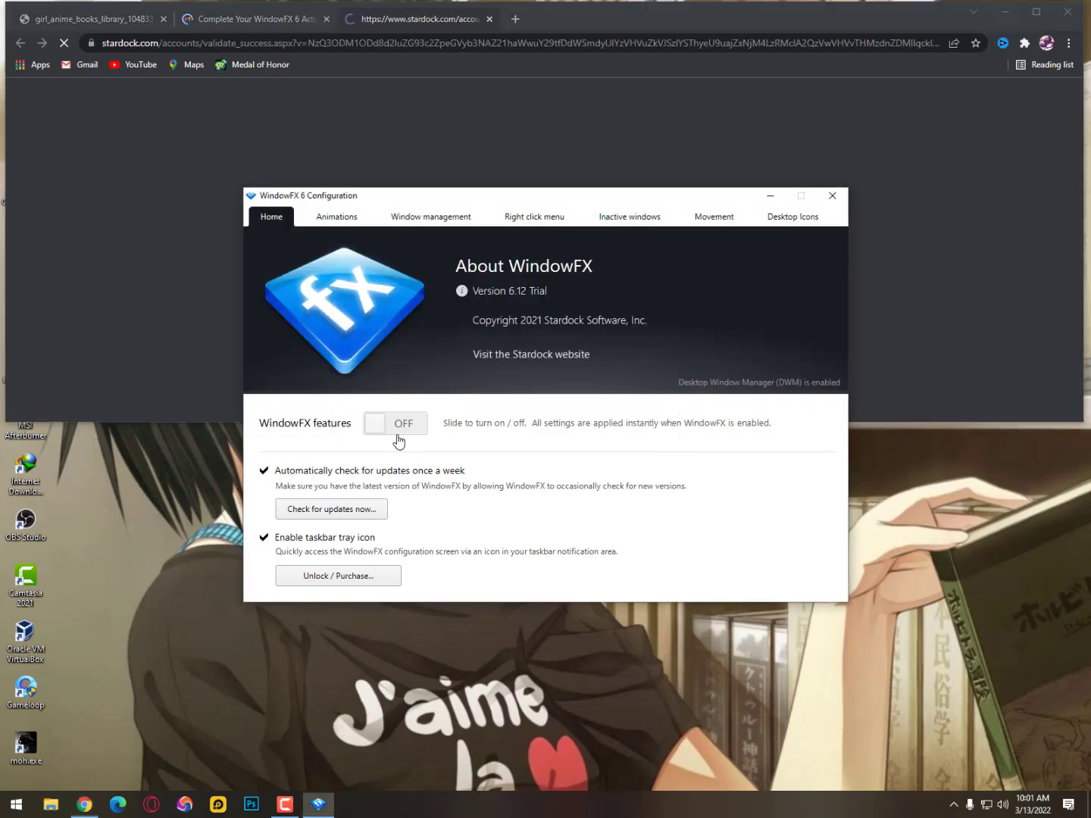
click(1067, 11)
- Confirm leaving the Gmail page, then drag the WindowFX 6 Configuration window near the top of the screen
click(613, 115)
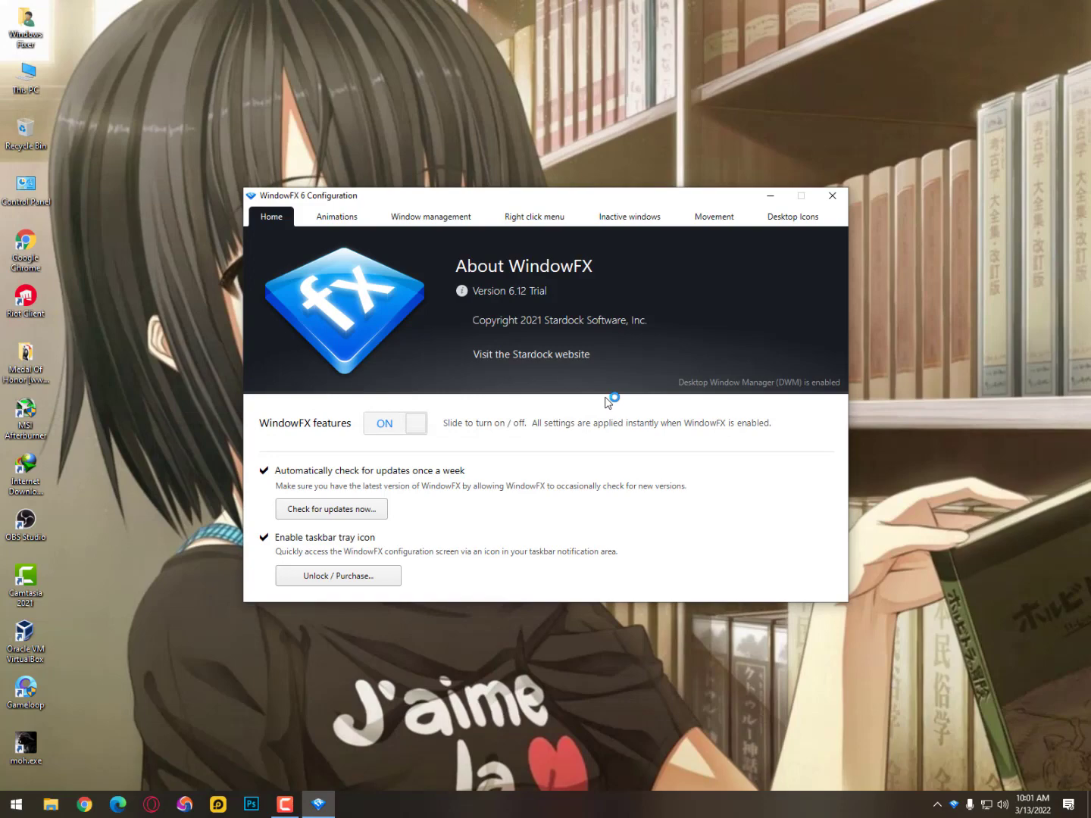
mouse_move(565, 195)
mouse_down()
mouse_move(571, 80)
mouse_move(561, 53)
mouse_up()
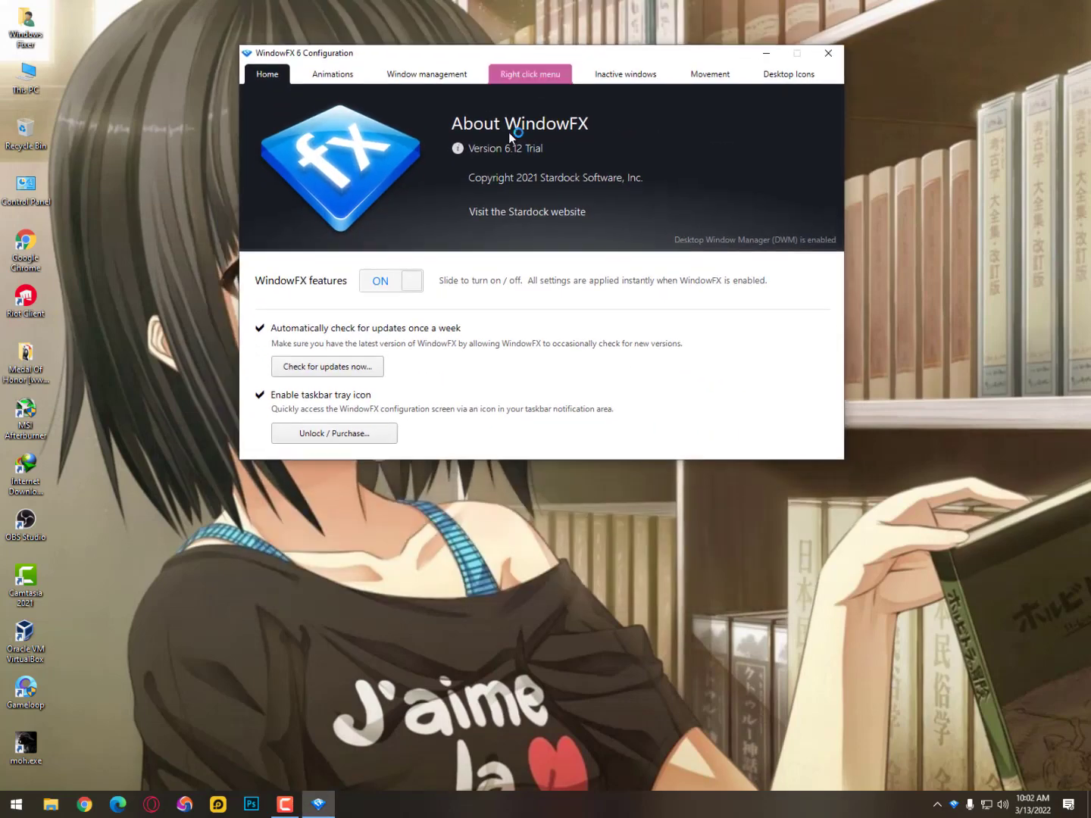